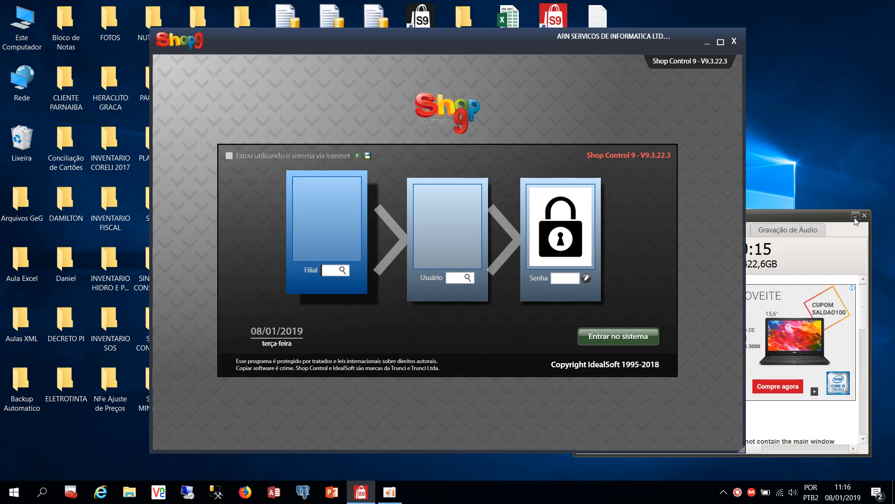
Minimize the audio recorder and maximize the Shop Control 9 login window
click(855, 218)
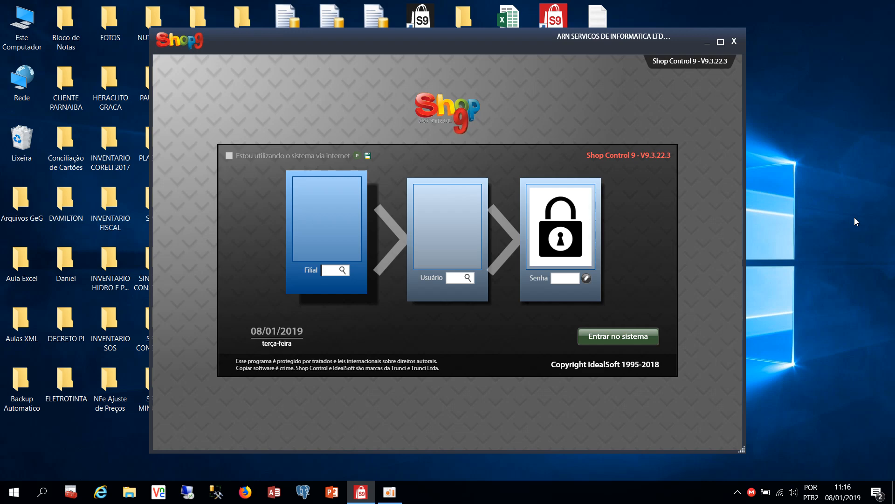
click(720, 42)
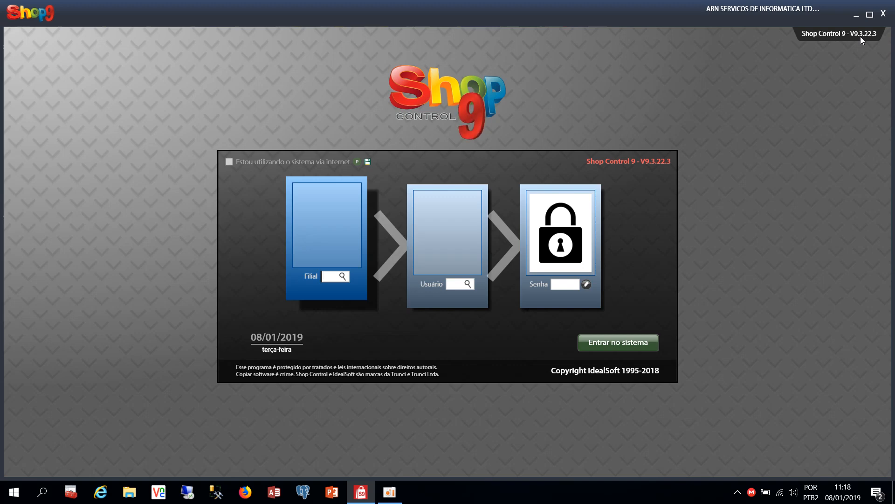
Log in to branch 1 (ARN SERVICOS) as user 1 Administrador, dismiss the demo notice, and open Movimento
key(Return)
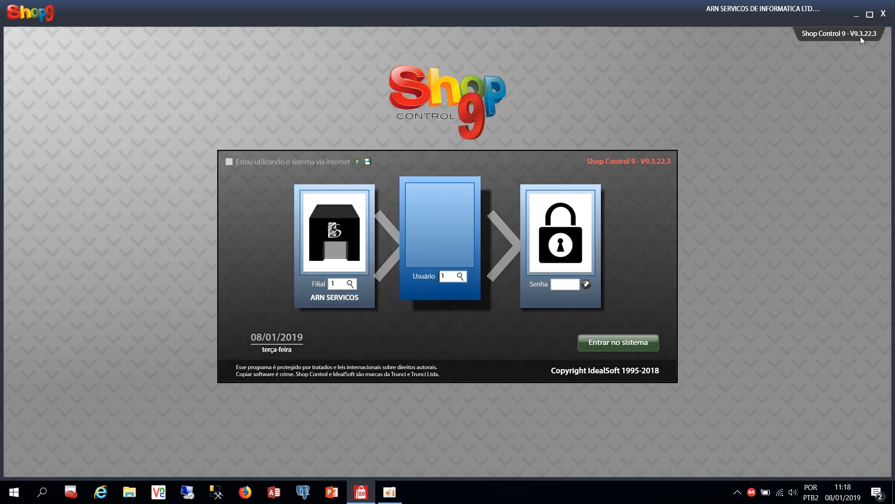
key(Return)
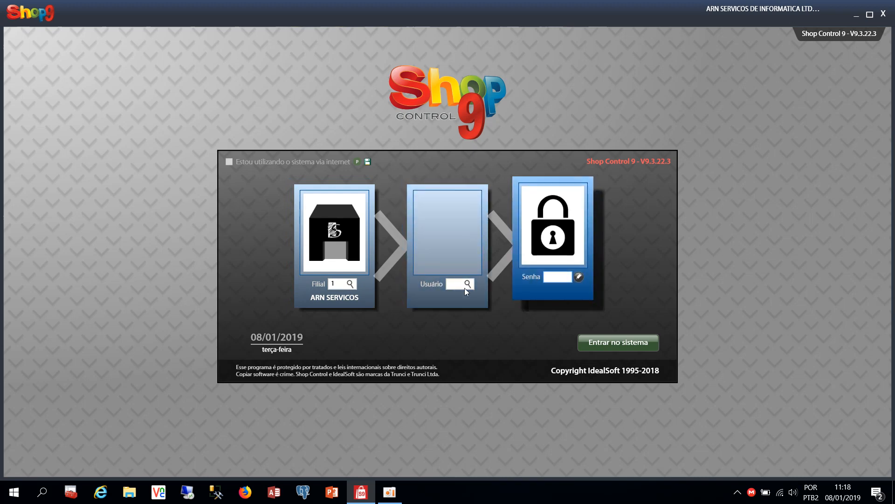
click(460, 285)
text(1)
key(Return)
text(1)
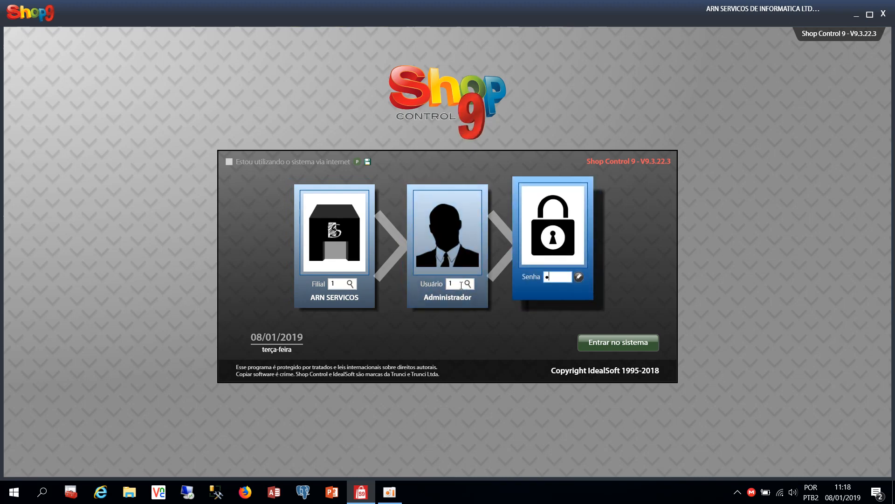
key(Return)
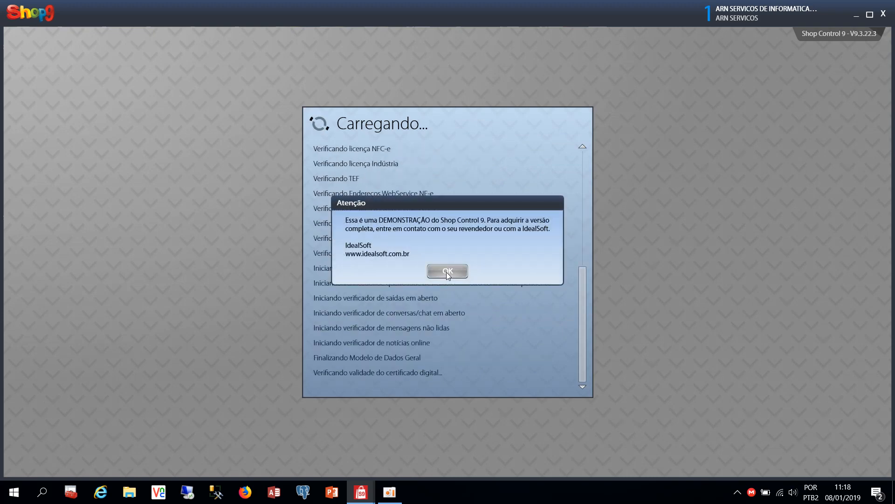
click(447, 272)
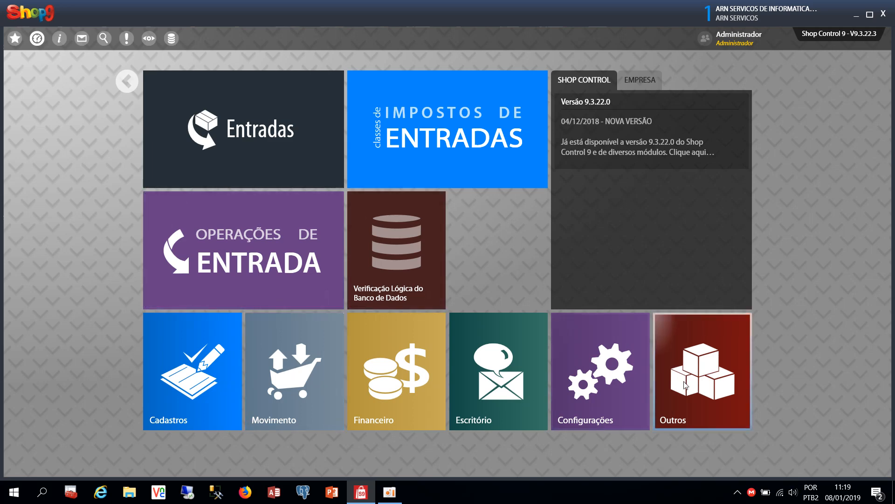
click(323, 350)
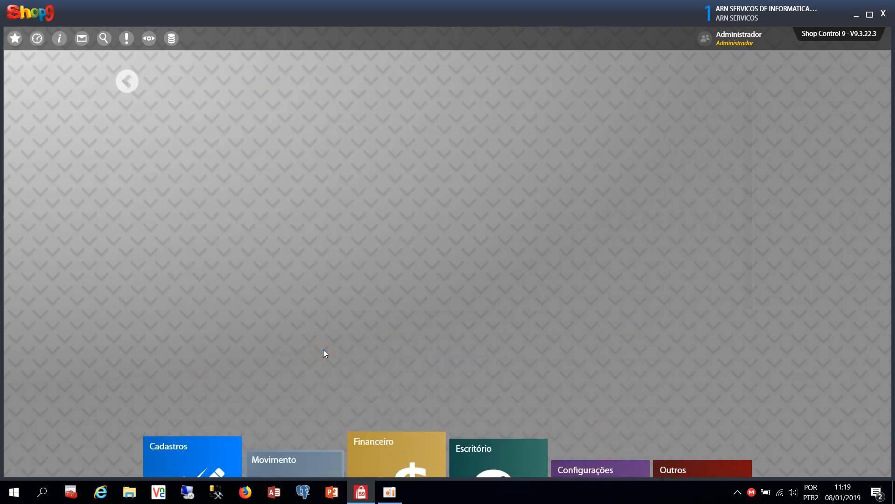
Open the Saídas options and start a new Saídas sale entry
click(298, 125)
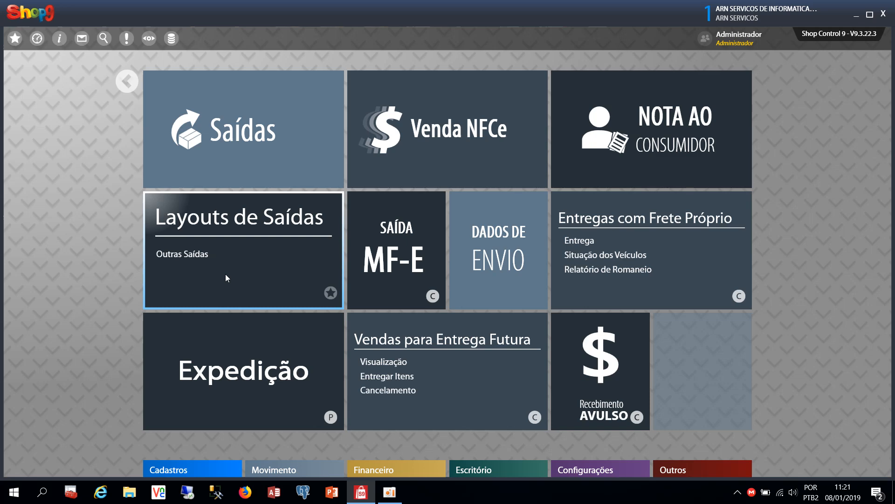
click(261, 147)
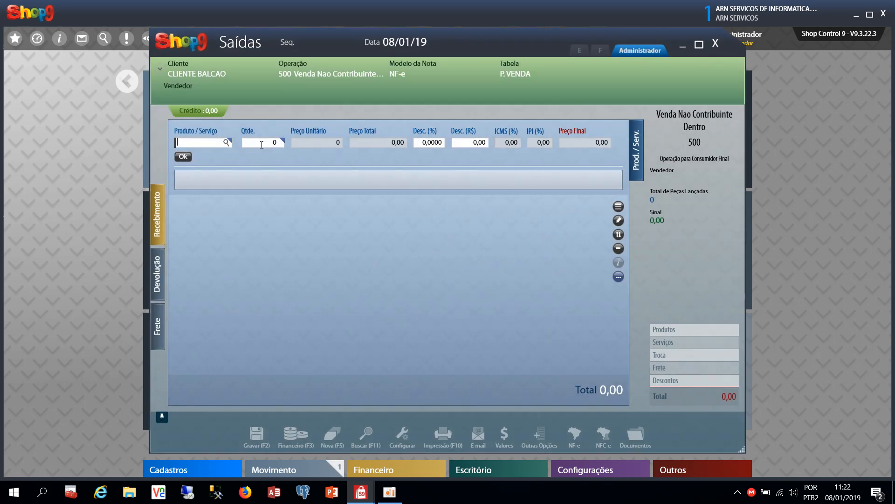
Maximize the blank CLIENTE BALCAO Saídas sale window
mouse_move(183, 73)
click(699, 45)
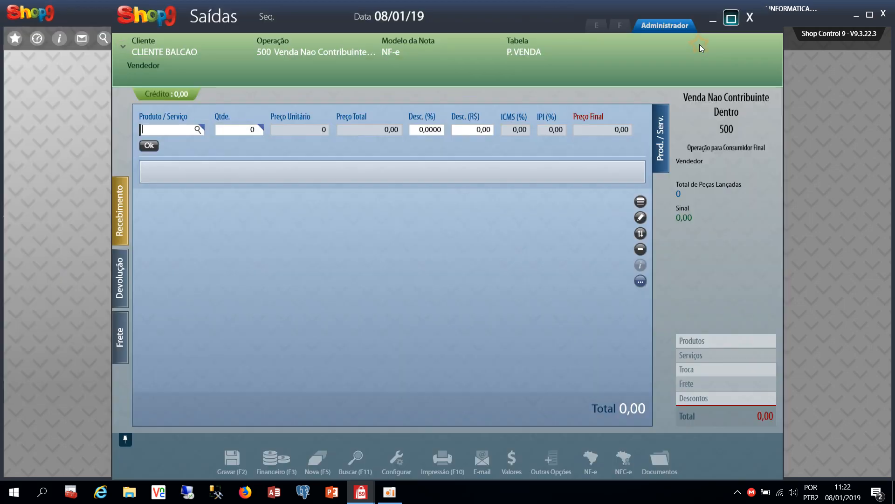
mouse_move(163, 62)
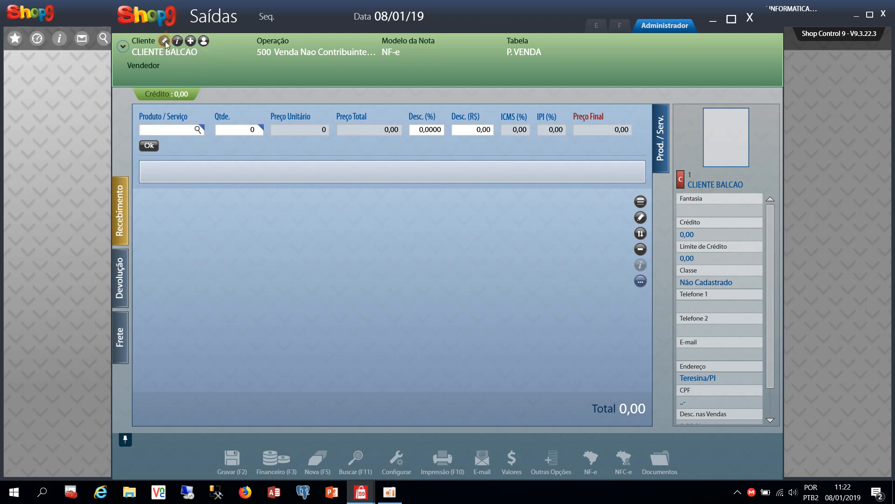
Switch the sale's client to ARN SERVICOS DE INFORMATICA LTDA by looking up its document number
click(165, 42)
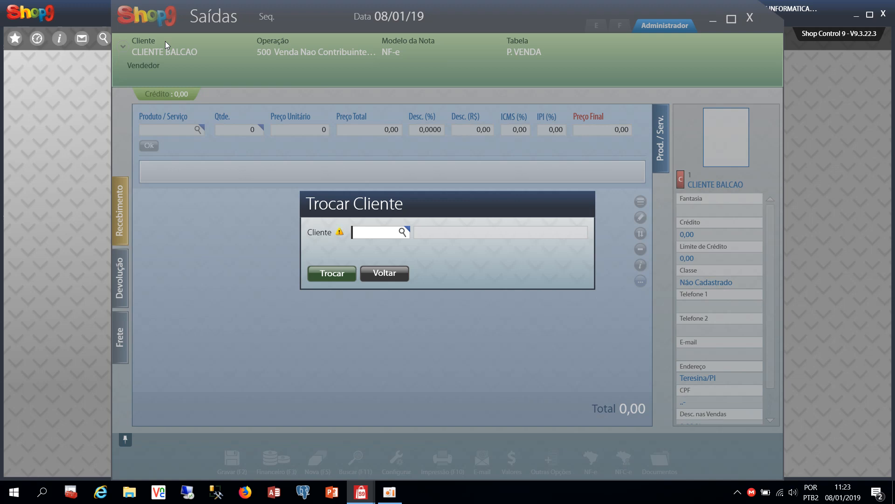
key(Return)
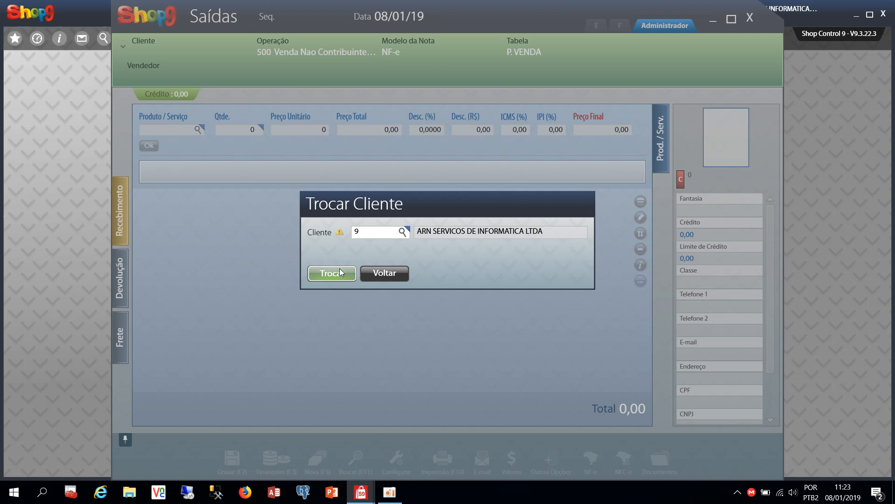
click(337, 276)
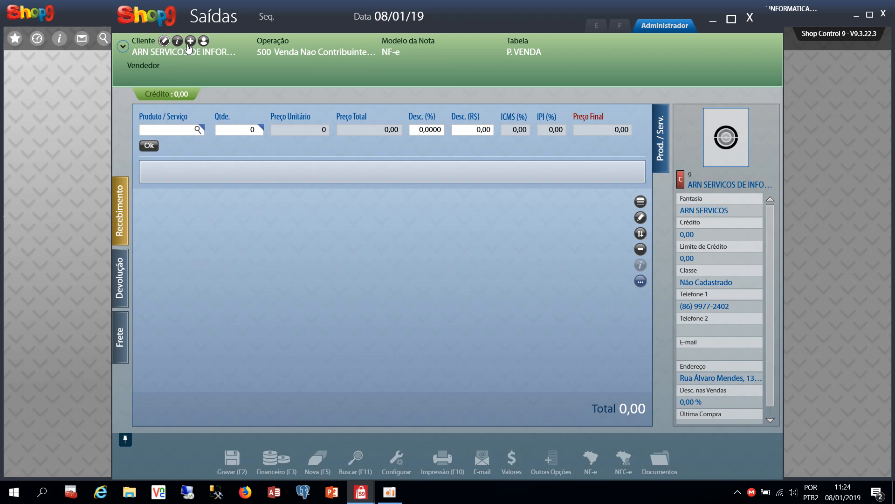
click(191, 42)
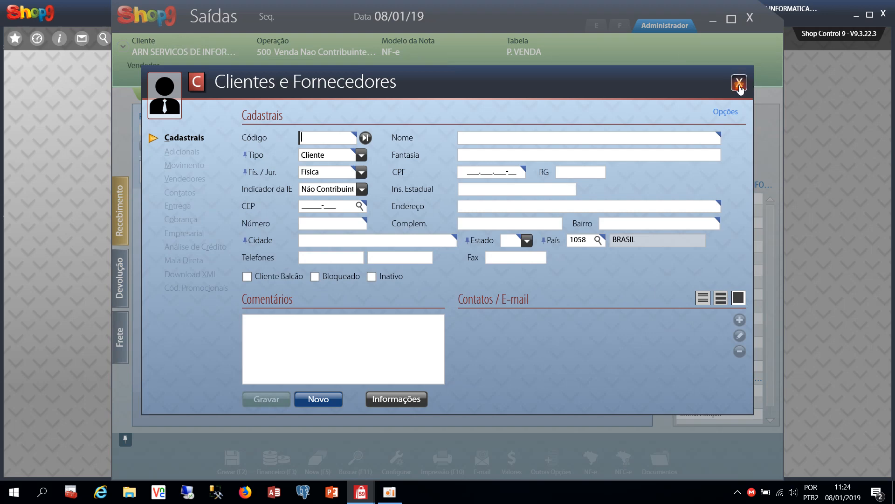
click(739, 83)
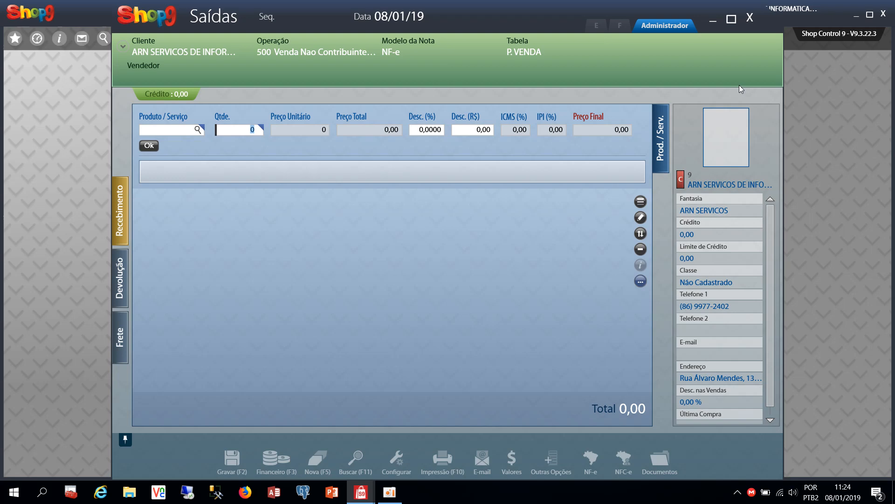
Open the Cadastros client registration form, start a blank record, then close it
click(354, 499)
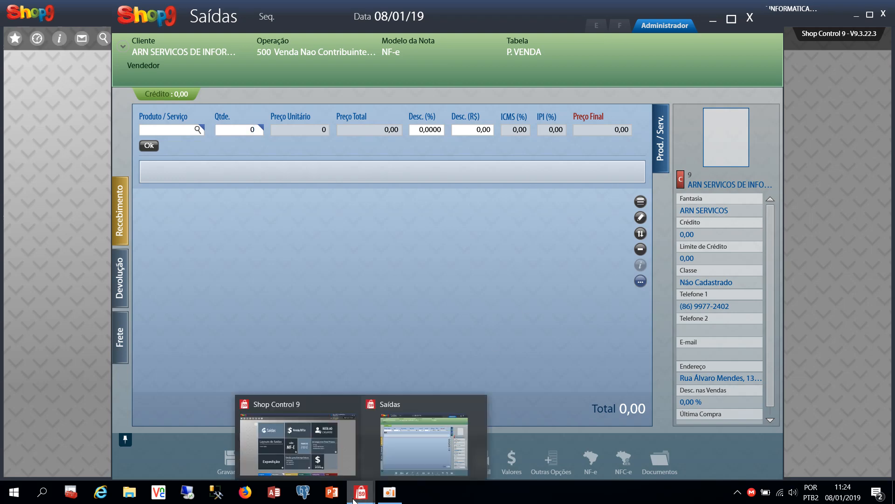
click(299, 422)
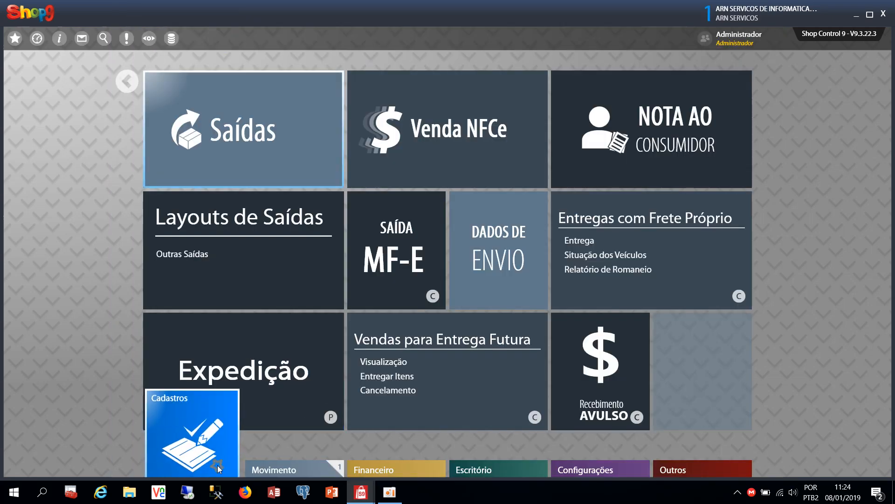
click(217, 466)
click(266, 125)
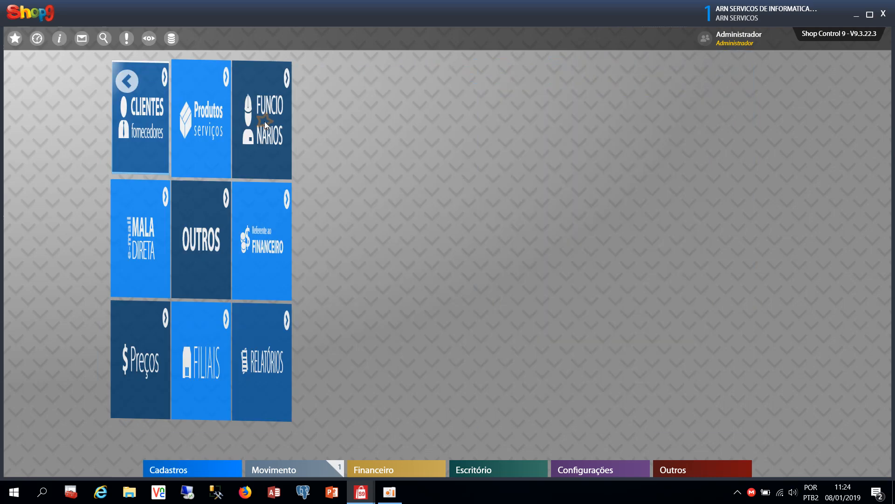
click(247, 142)
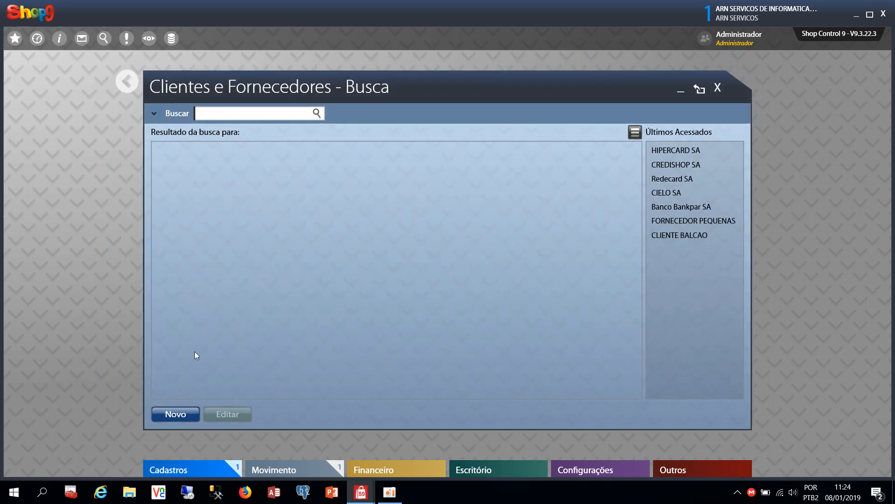
click(180, 409)
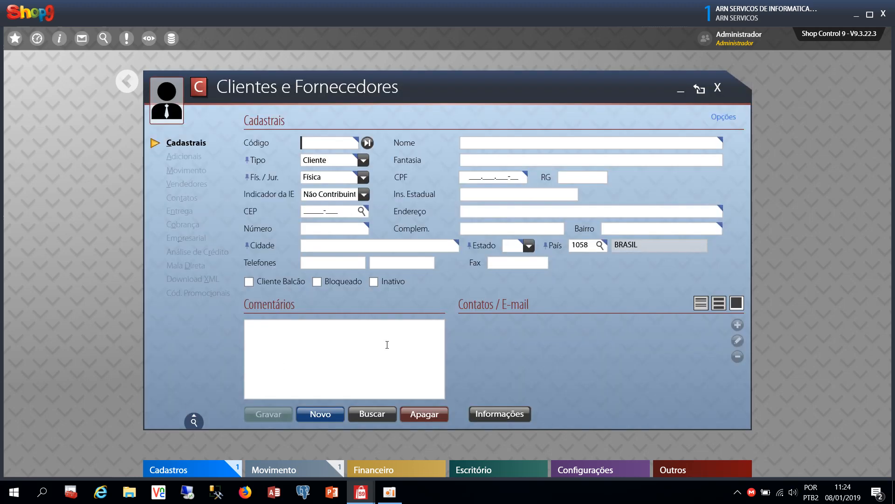
click(717, 88)
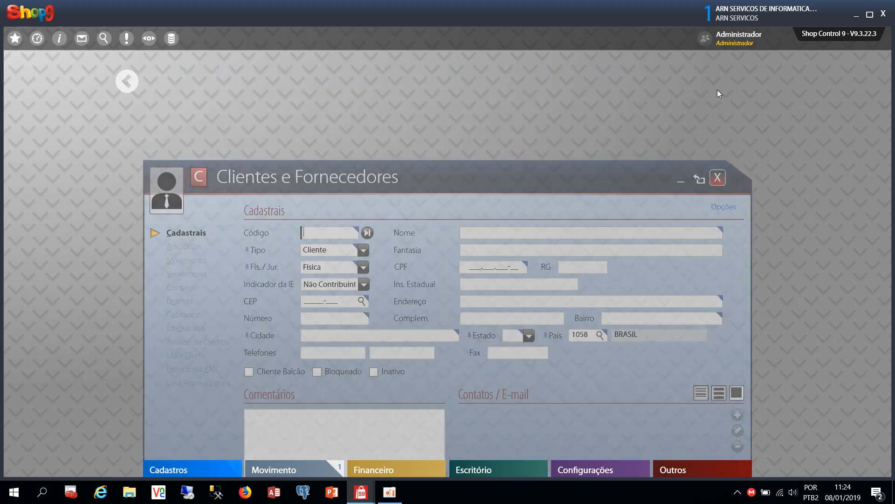
Back on the Saídas sale, open a new-client form and show the Próximo Código options
mouse_move(326, 477)
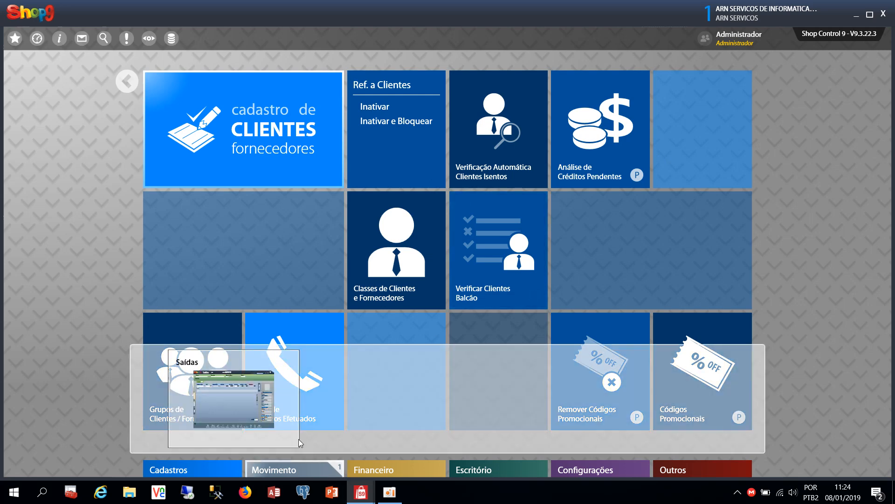
click(252, 398)
mouse_move(236, 66)
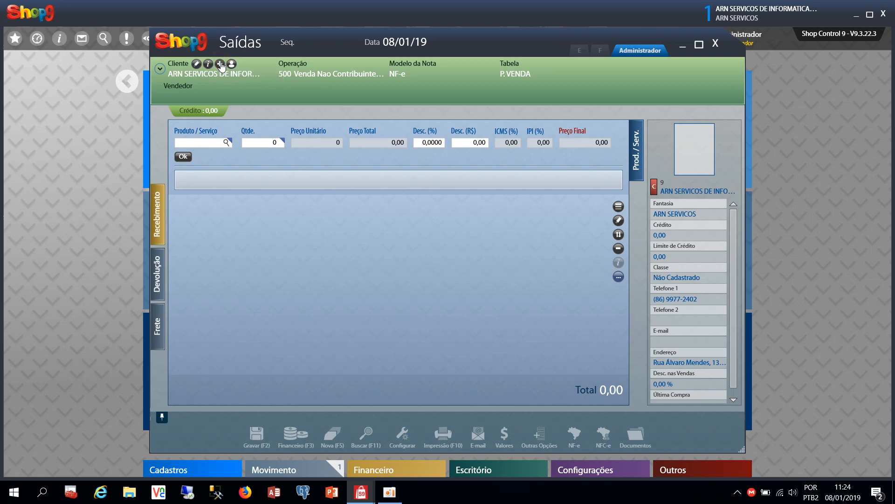
click(220, 64)
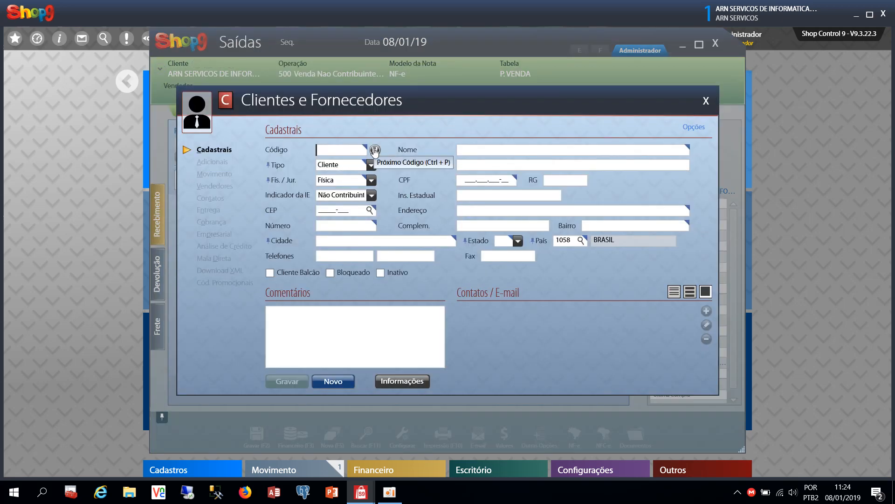
click(375, 150)
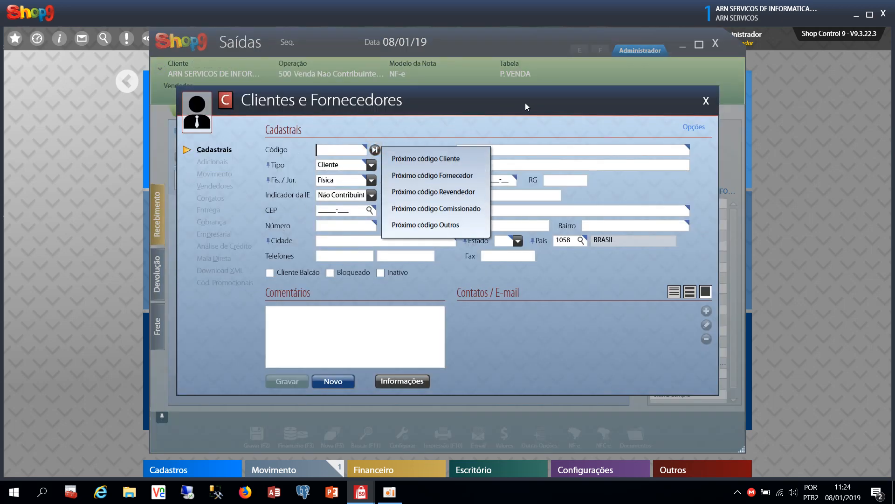
Close the new-client form and back out of Trocar Operação, keeping operation 500
click(512, 148)
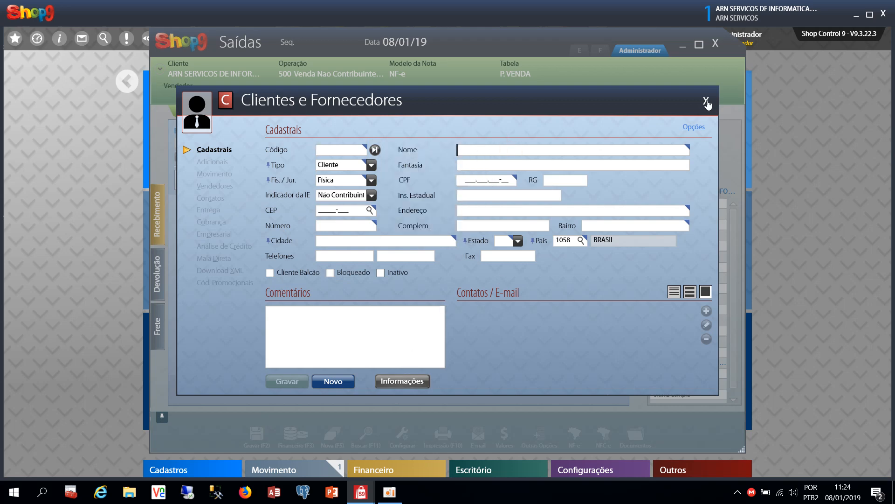
click(706, 102)
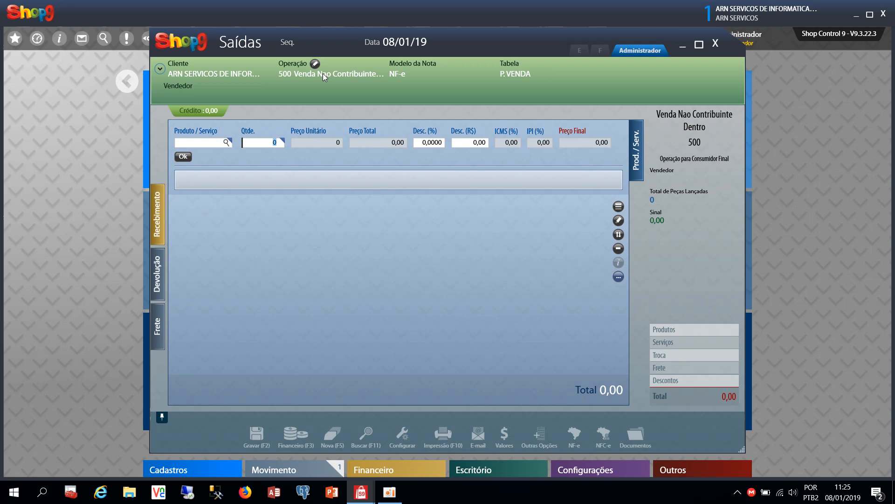
click(315, 64)
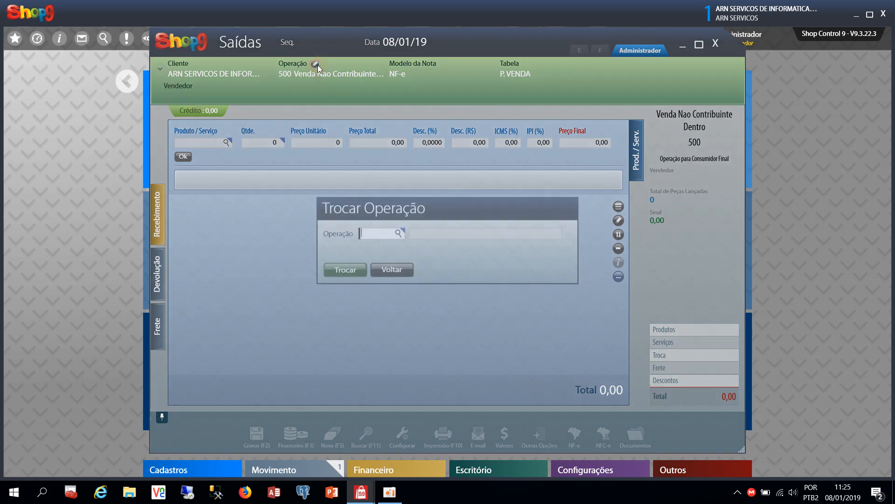
click(391, 270)
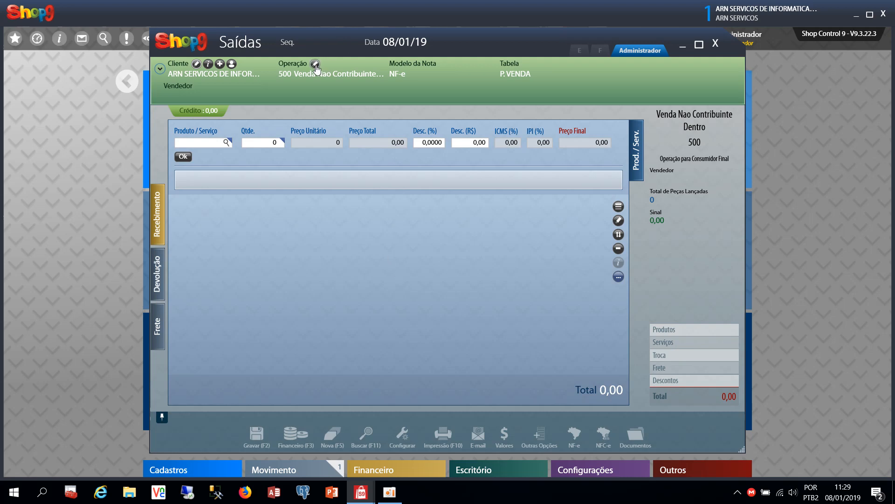
Open the Operações de Saída search and browse operations like Venda Nao Contribuinte, Venda NFCe, Saida por Transferencia
click(316, 64)
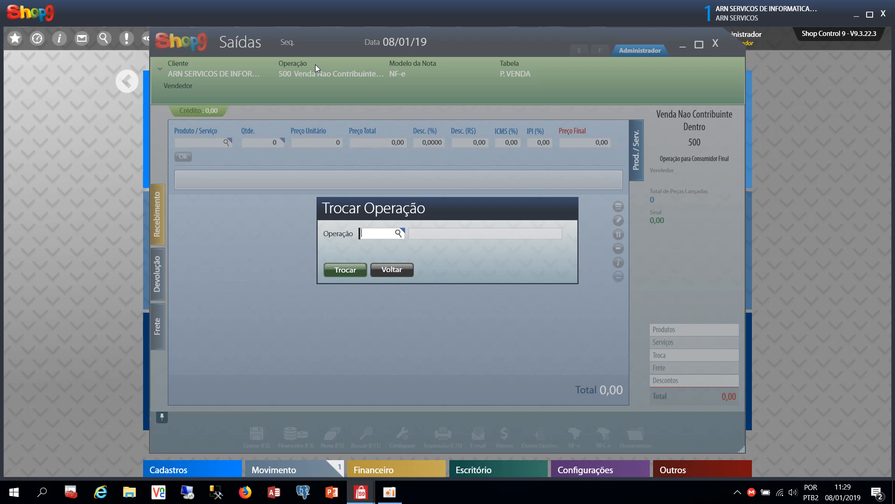
key(Return)
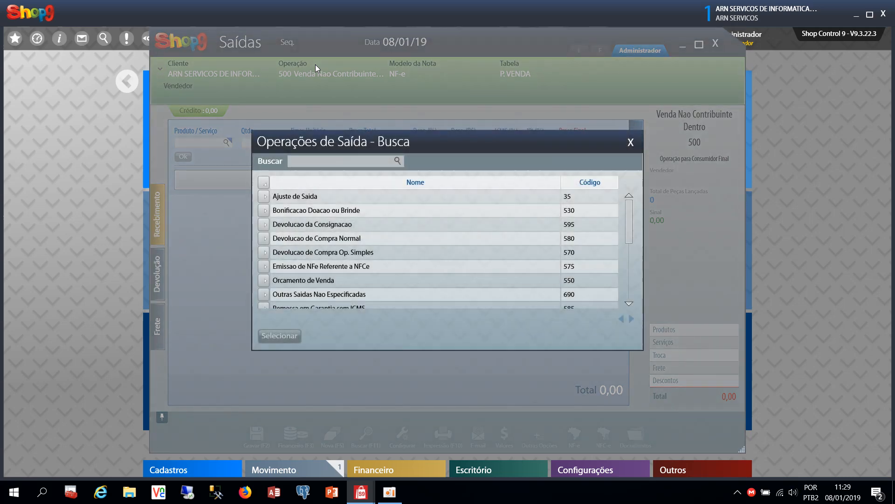
key(Down)
key(Down)
key(Down)
key(Down)
key(Down)
key(Down)
key(Down)
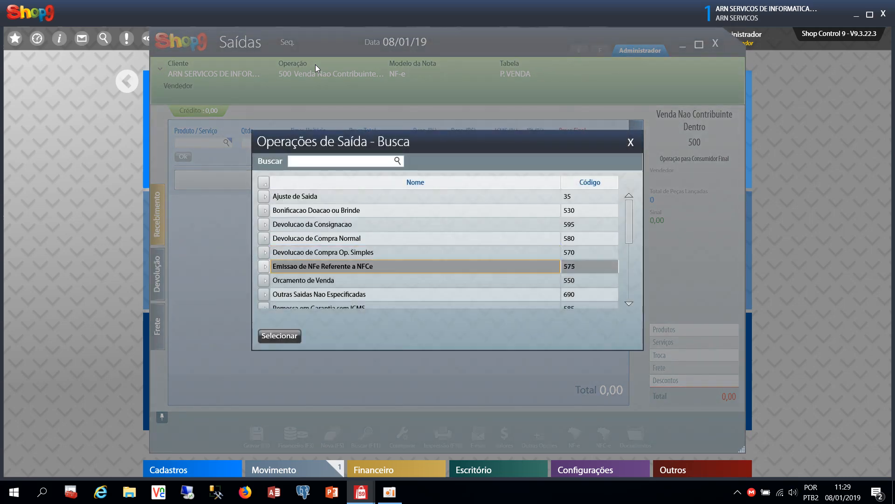
key(Down)
key(Down)
key(Down)
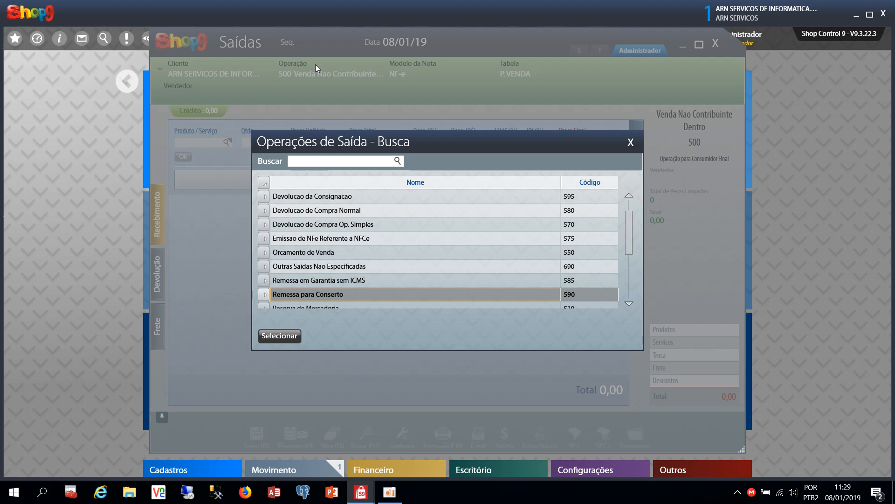
key(Down)
key(Down)
key(Down)
key(Down)
key(Down)
key(Down)
key(Down)
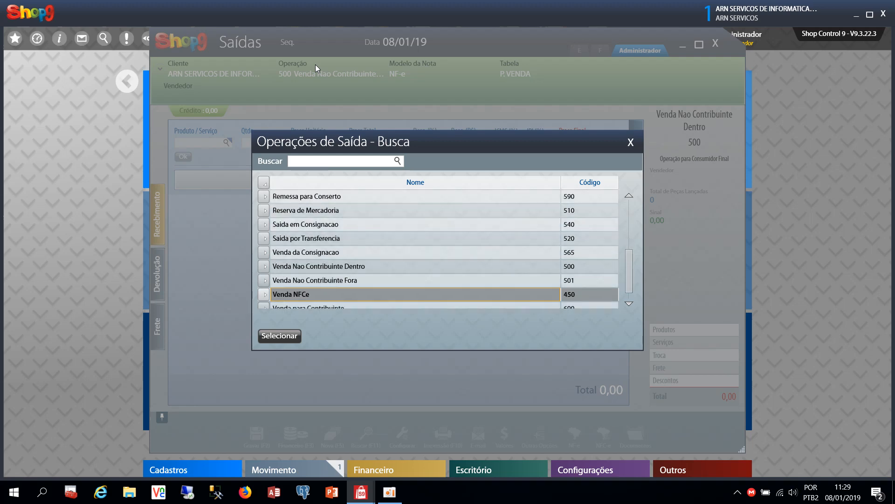
key(Up)
key(Up)
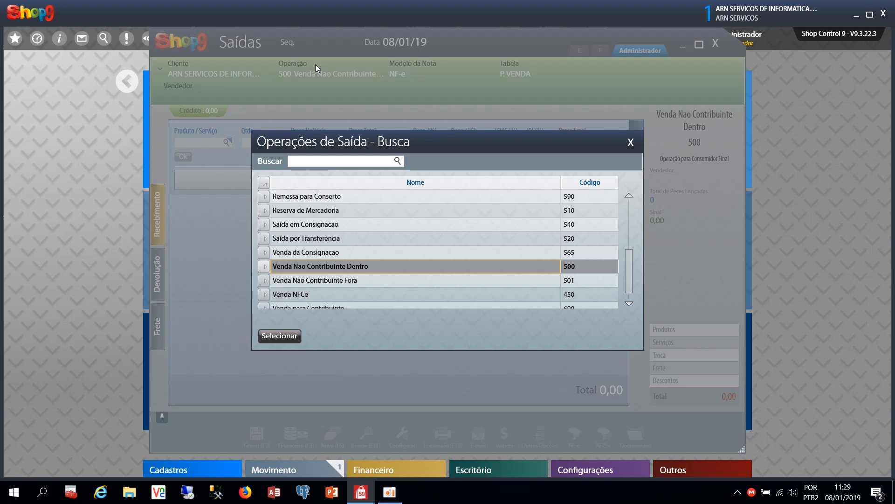
key(Down)
key(Up)
key(Down)
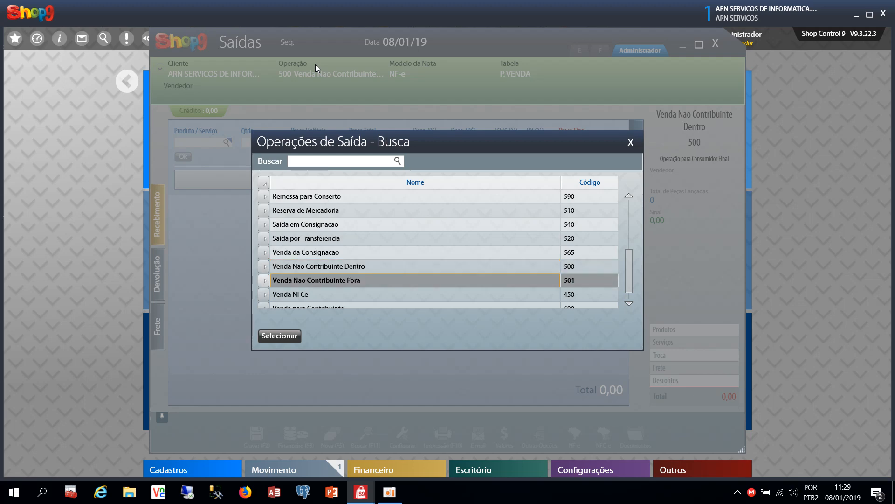
key(Up)
key(Down)
key(Up)
key(Down)
key(Up)
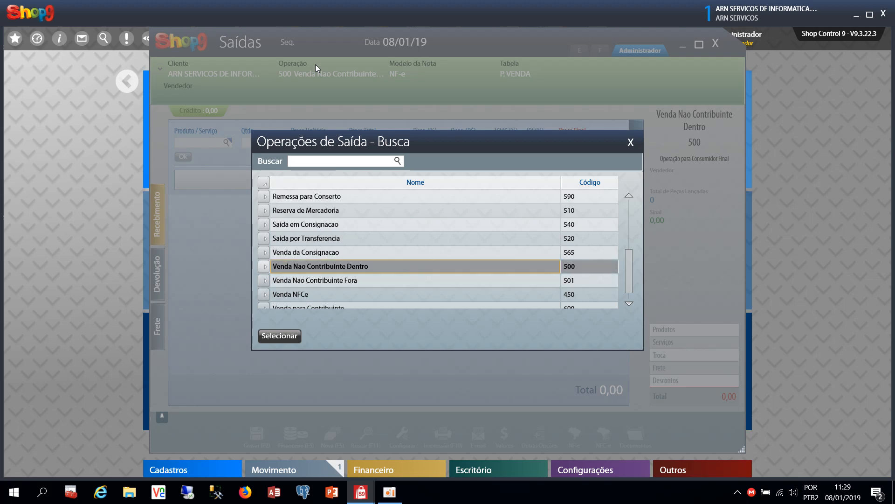
key(Down)
key(Up)
key(Down)
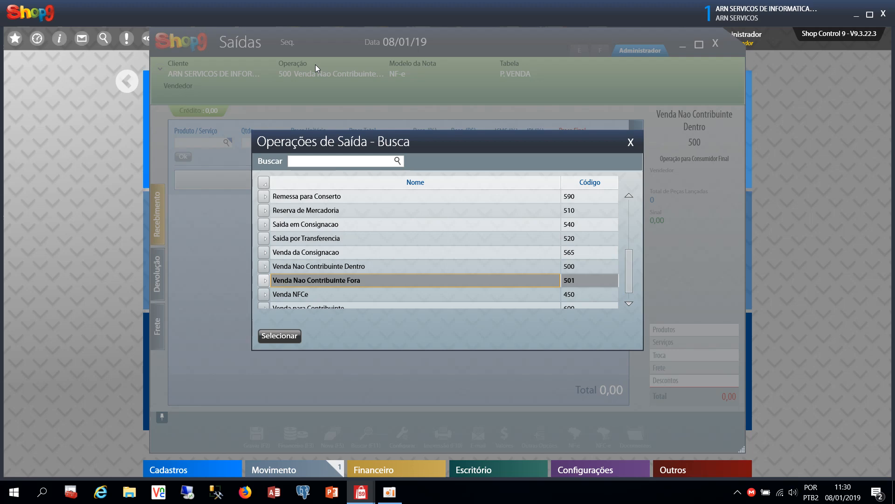
key(Down)
key(Down)
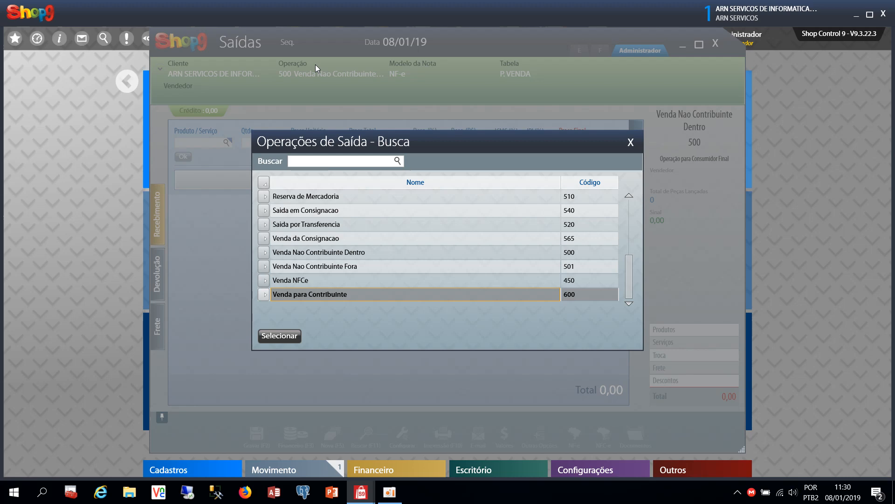
key(Up)
key(Up)
key(Up)
key(Down)
key(Down)
key(Down)
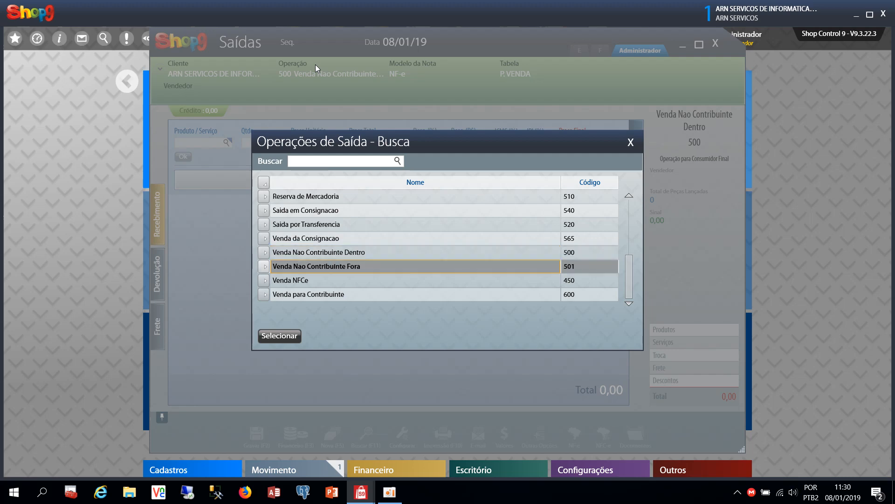
key(Up)
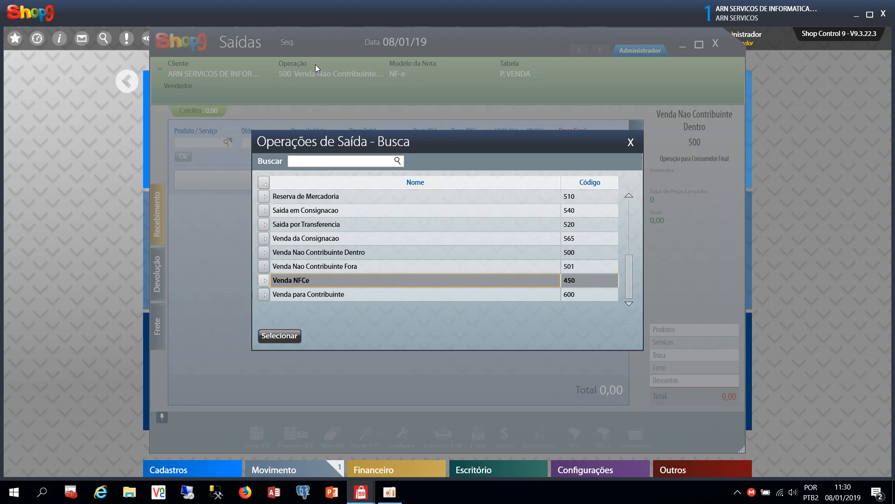
key(Up)
key(Up)
key(Up)
key(Up)
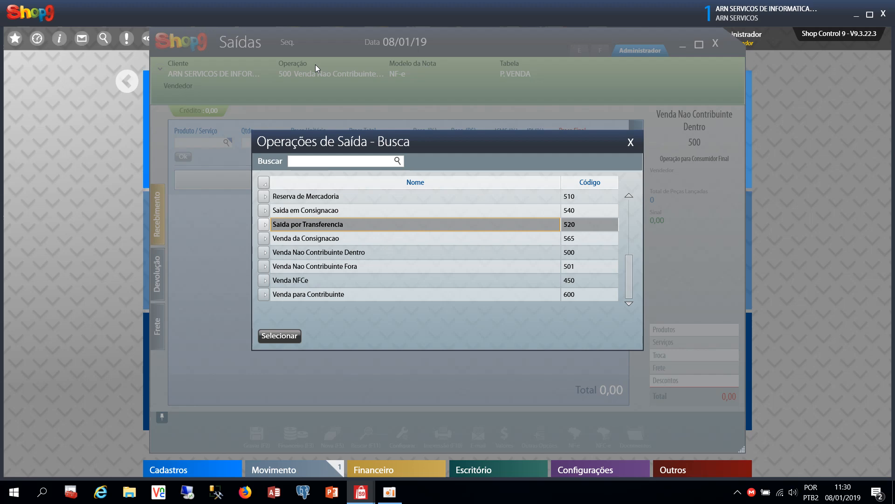
Cancel the operation change and open the client's Dados Básicos registration details
click(631, 143)
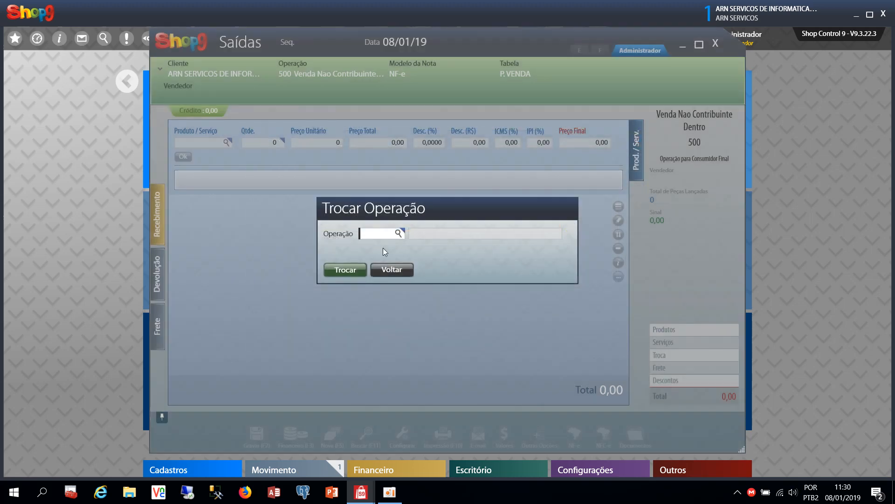
click(391, 270)
mouse_move(198, 72)
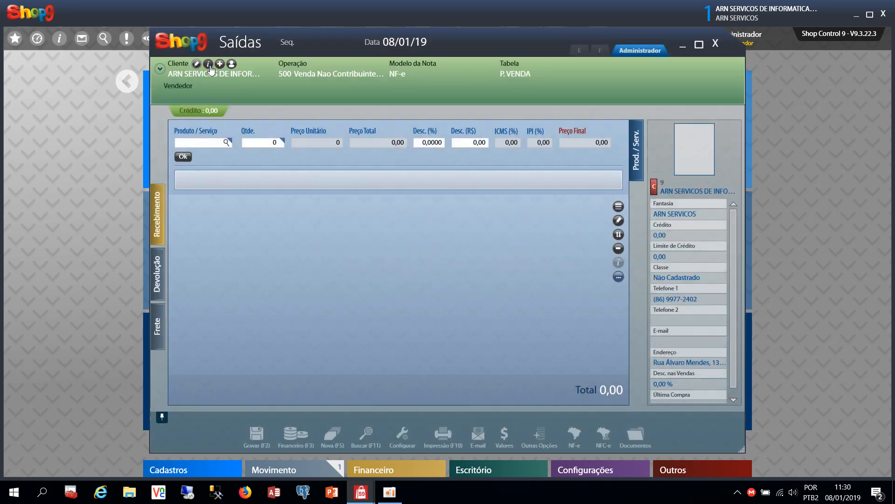
click(209, 66)
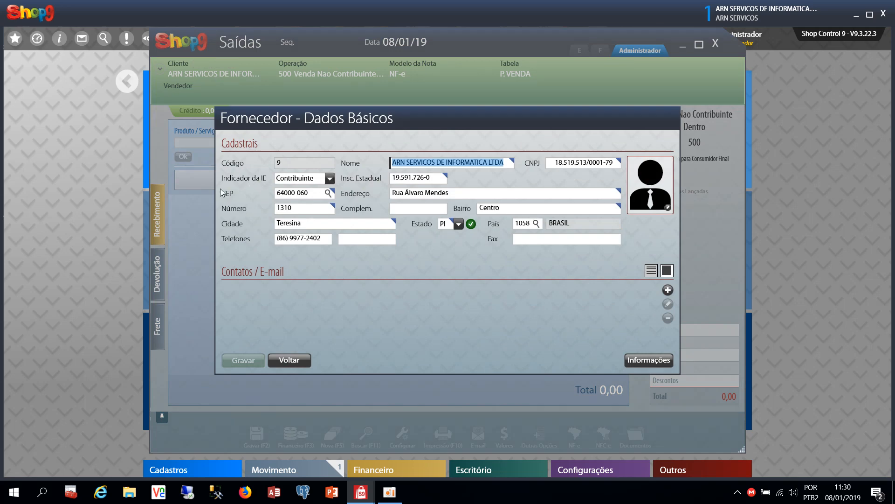
click(329, 178)
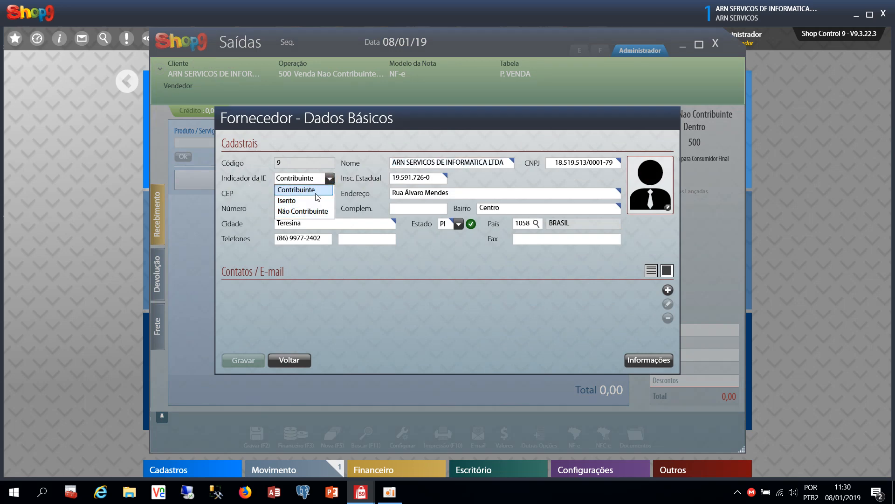
click(317, 191)
click(330, 180)
click(309, 188)
click(330, 179)
click(311, 213)
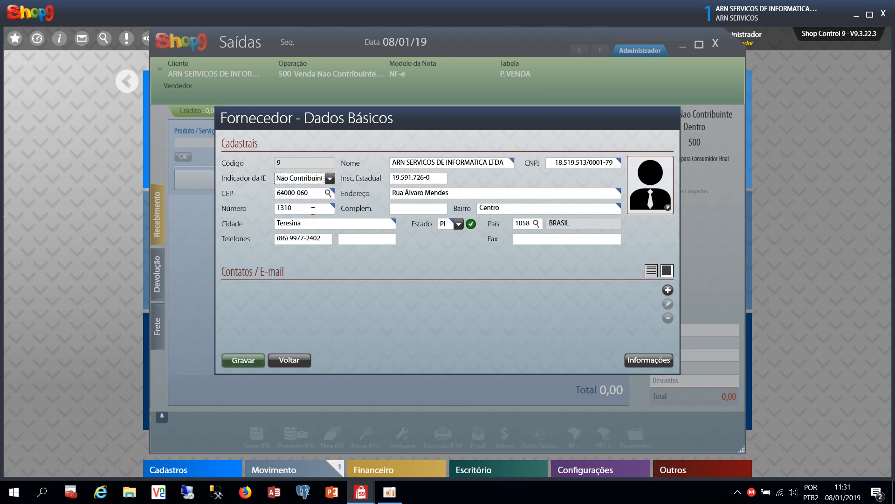
click(329, 179)
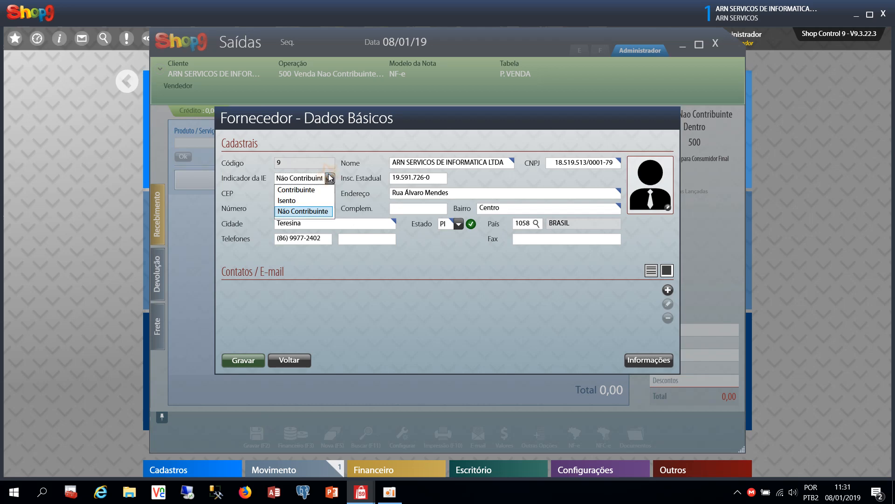
click(303, 200)
click(330, 180)
click(308, 190)
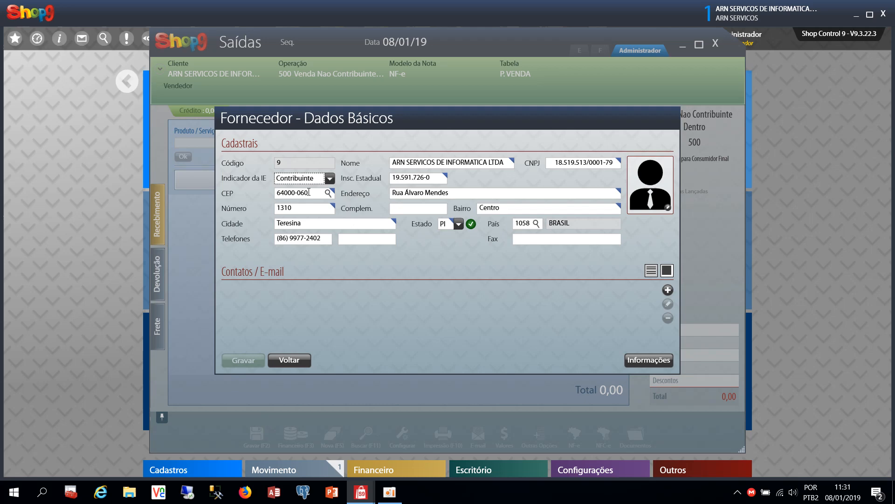
click(330, 179)
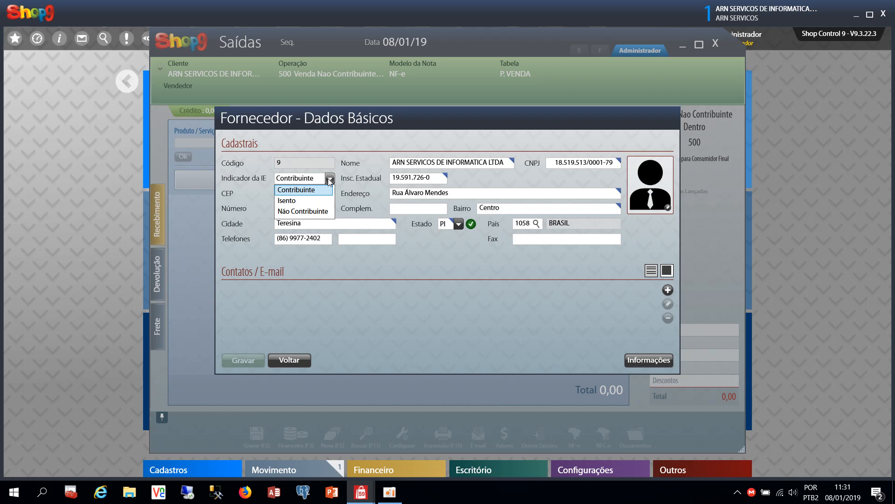
Set Indicador da IE to Não Contribuinte, then leave the customer form without saving
click(305, 189)
click(317, 180)
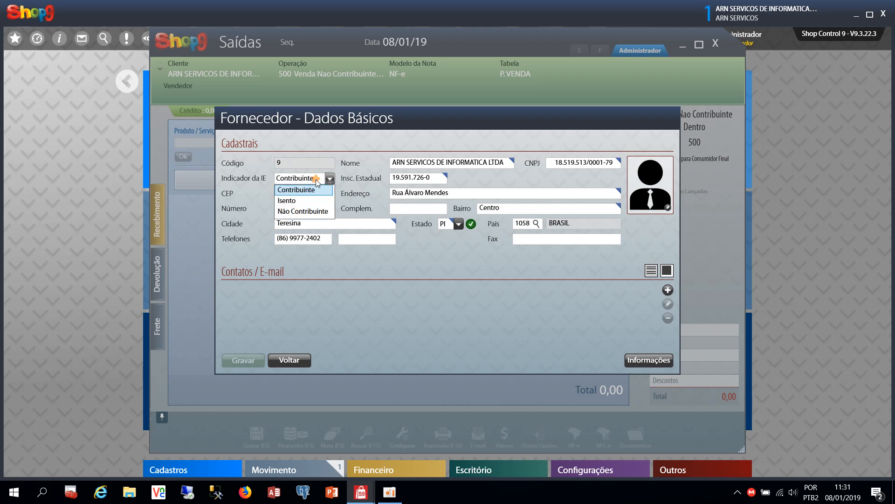
click(306, 211)
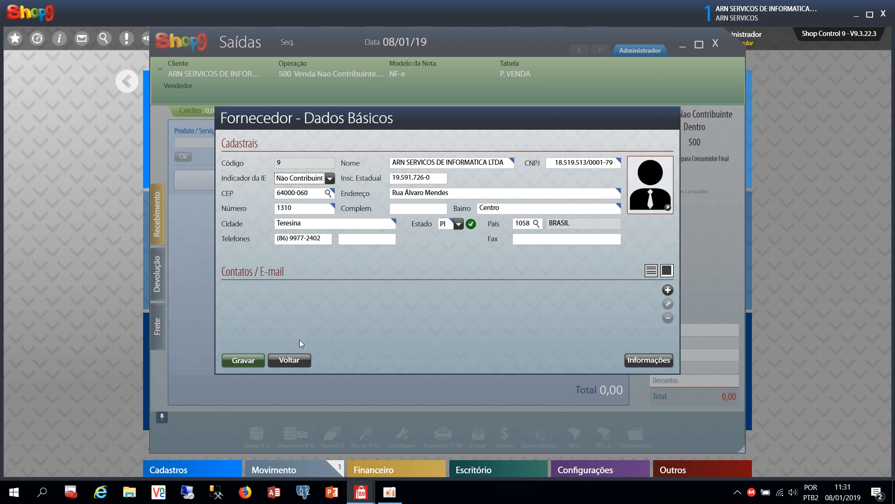
click(294, 360)
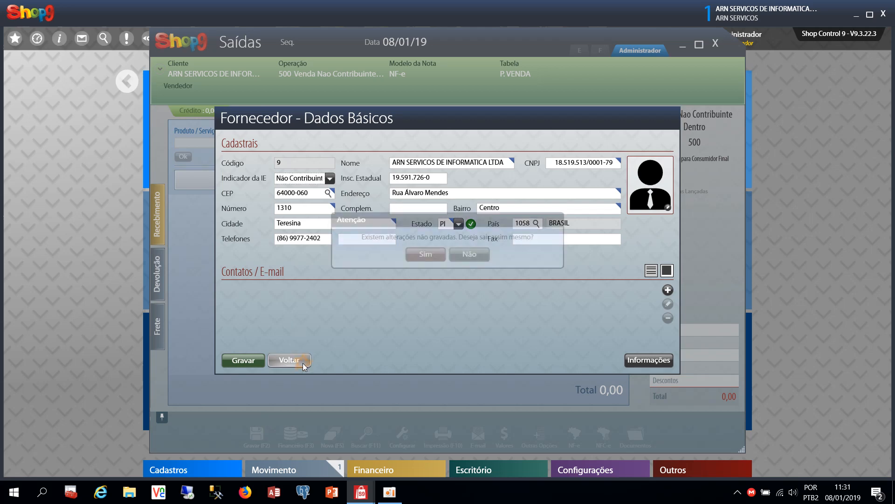
click(432, 259)
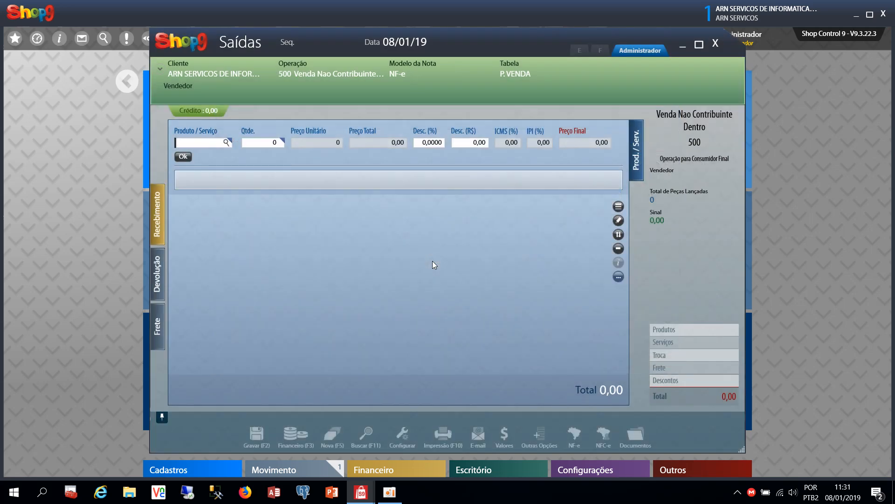
Leave the operation unchanged and set the sale's salesperson to code 1, Administrador
click(316, 64)
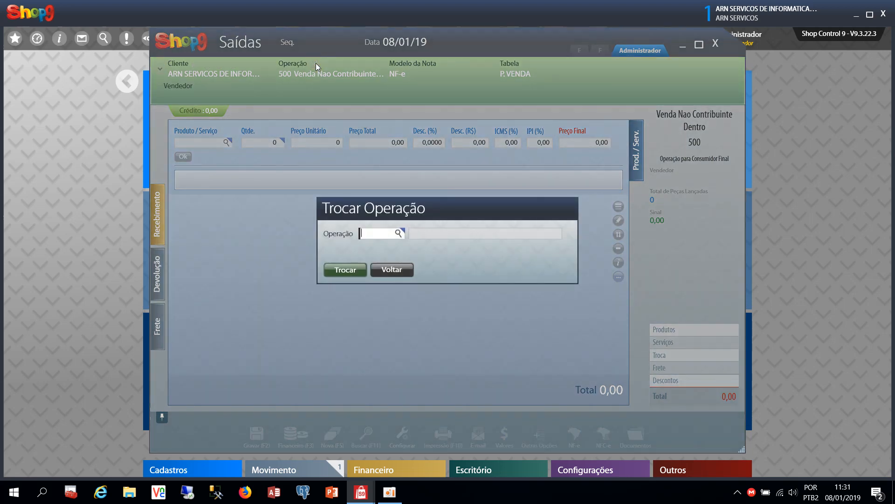
key(Escape)
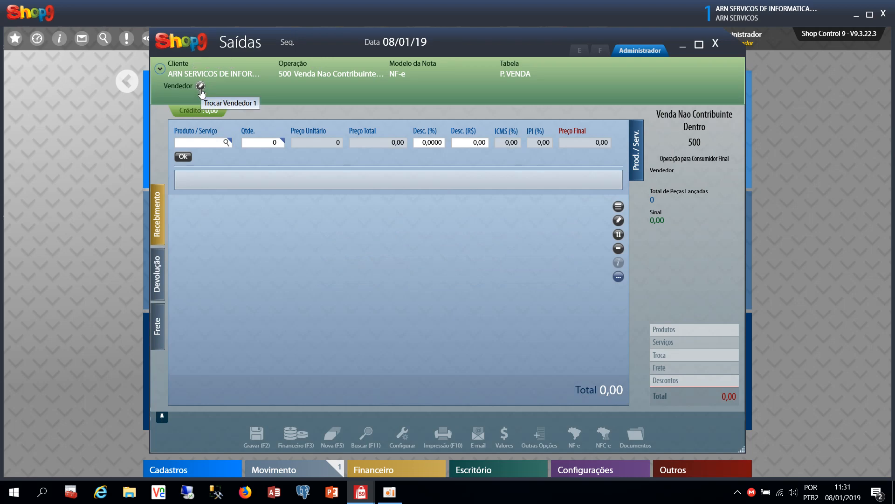
click(200, 87)
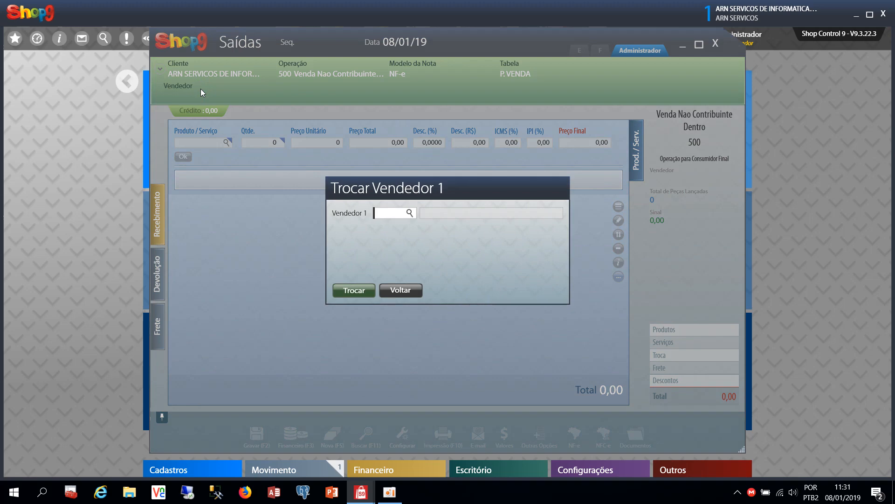
text(1)
key(Tab)
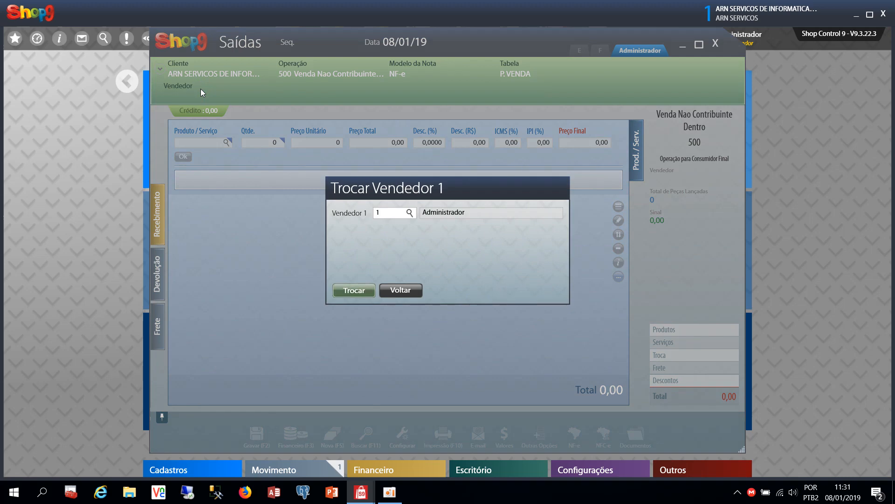
click(357, 289)
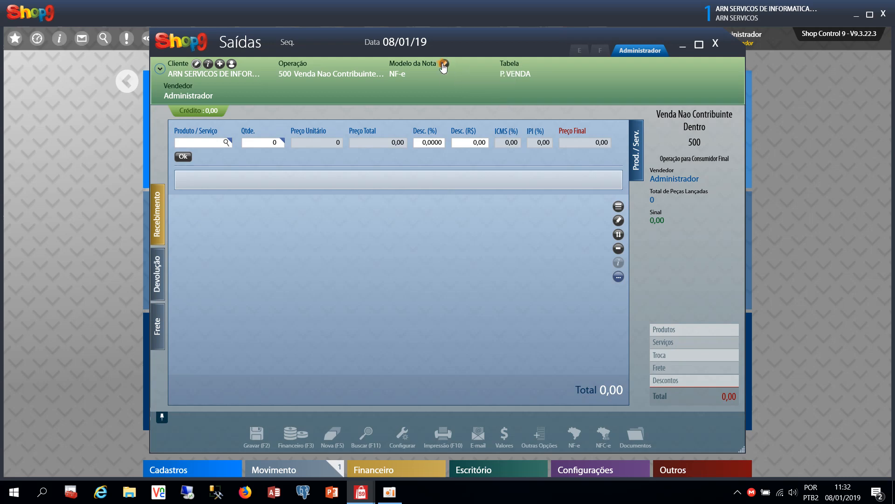
click(443, 66)
click(436, 278)
click(201, 142)
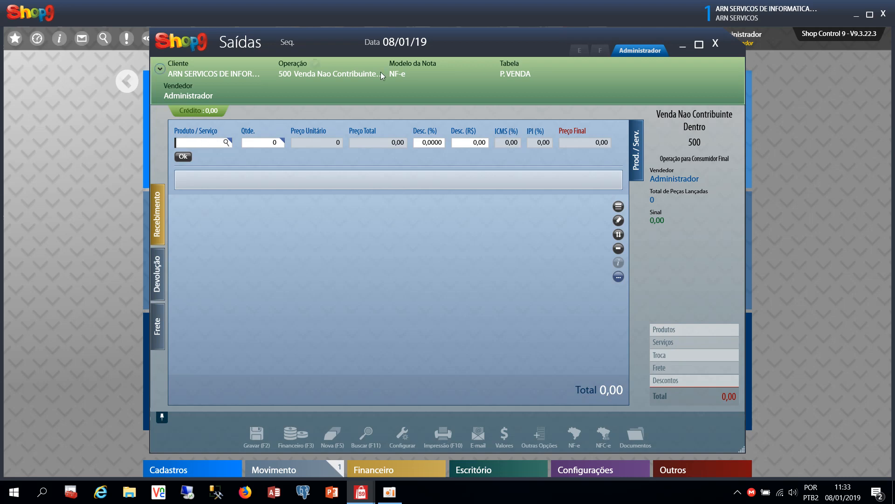
click(528, 65)
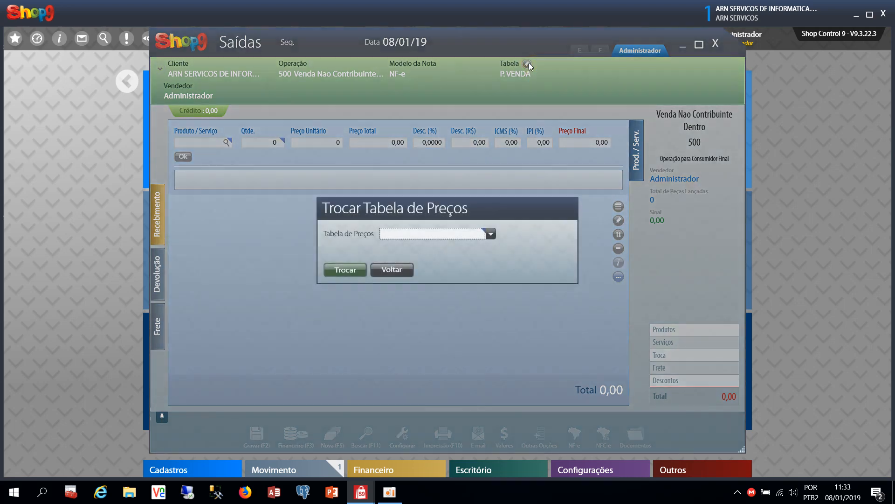
click(464, 234)
click(465, 234)
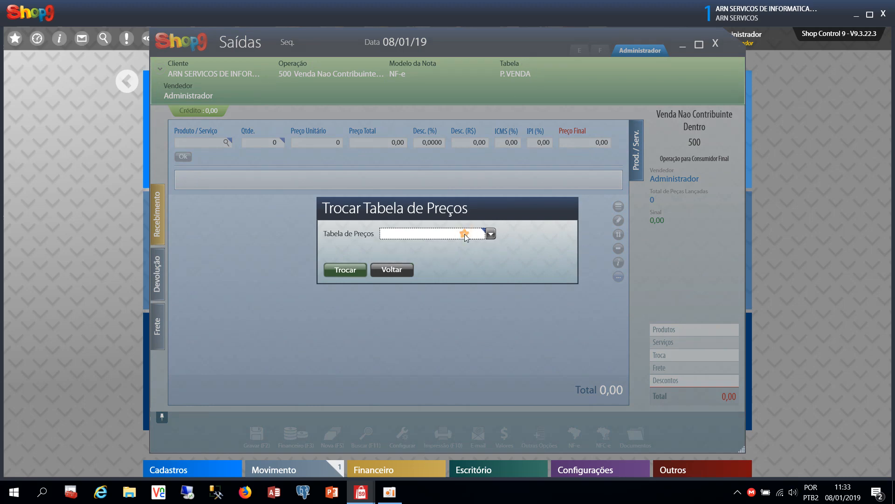
click(404, 270)
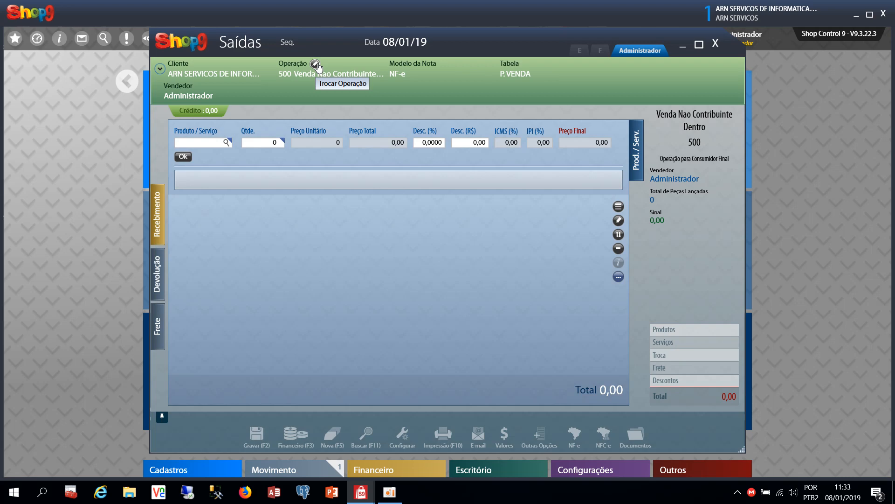
click(209, 146)
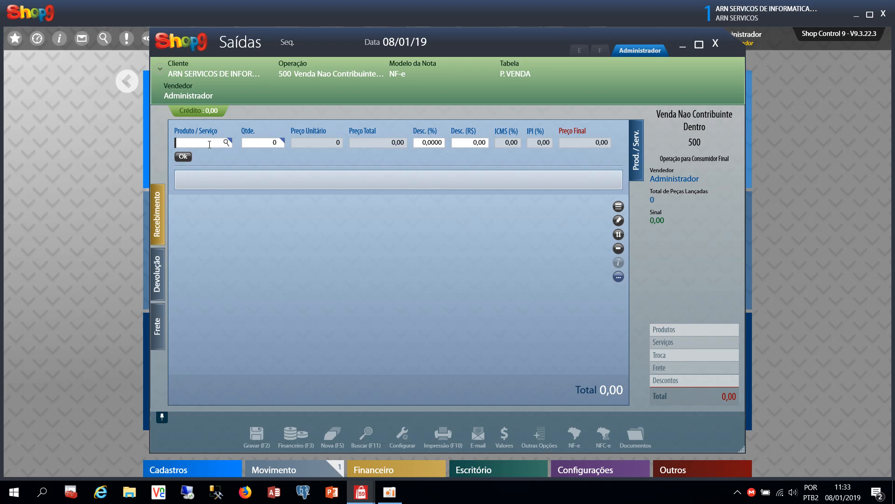
Look up code 1000, then search 'PRODUTO' to list PRODUTO A (1000) and PRODUTO B (1001)
text(1000)
key(Return)
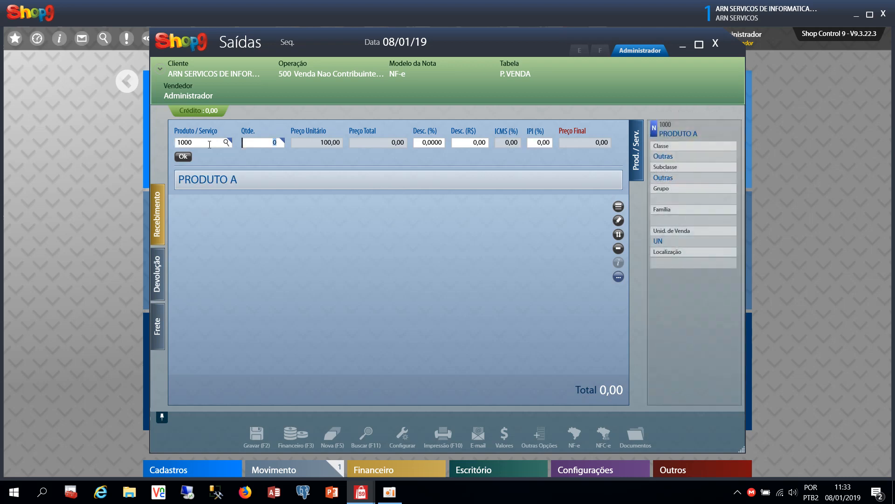
key(BackSpace)
text(PRODUTO)
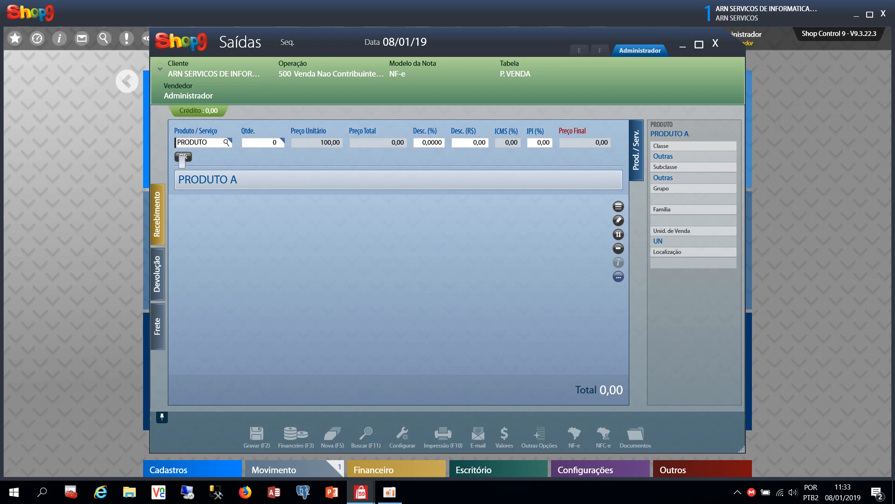
click(183, 158)
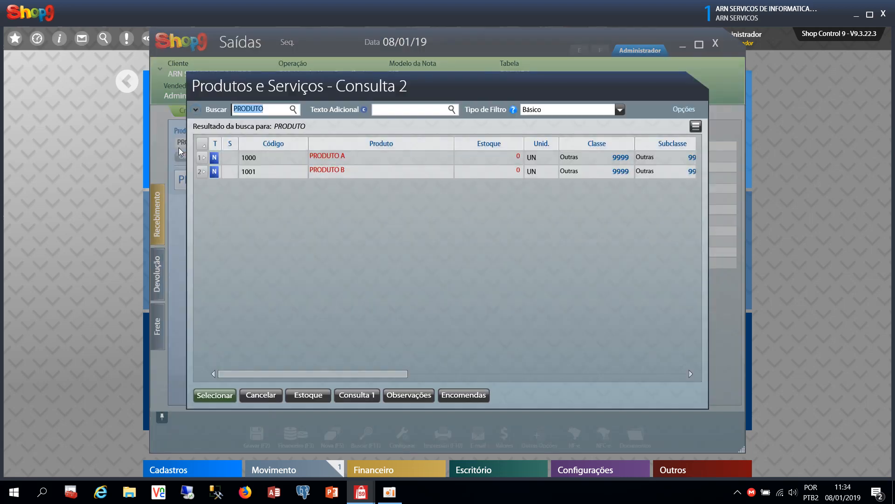
Take PRODUTO A into the item entry, then reopen the product search window
key(Return)
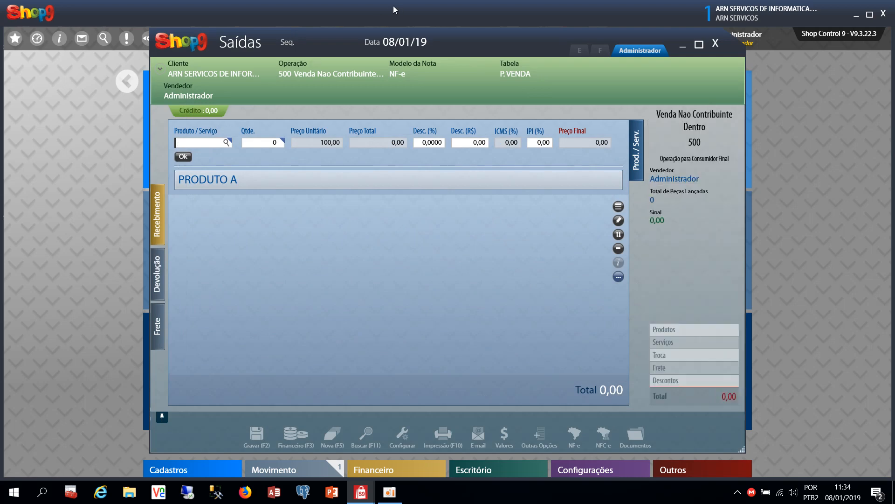
double_click(218, 143)
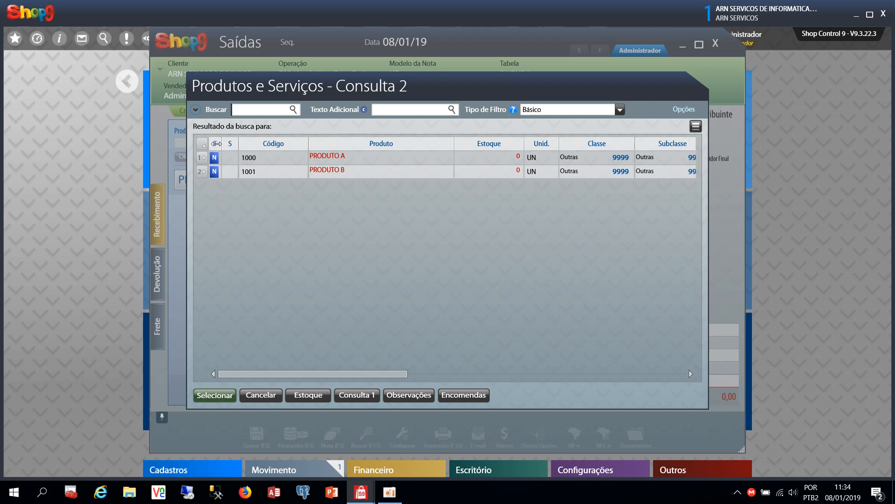
Search the product list for 'PRODUTO', removing a stray space from the search text
text(PROD)
key(Return)
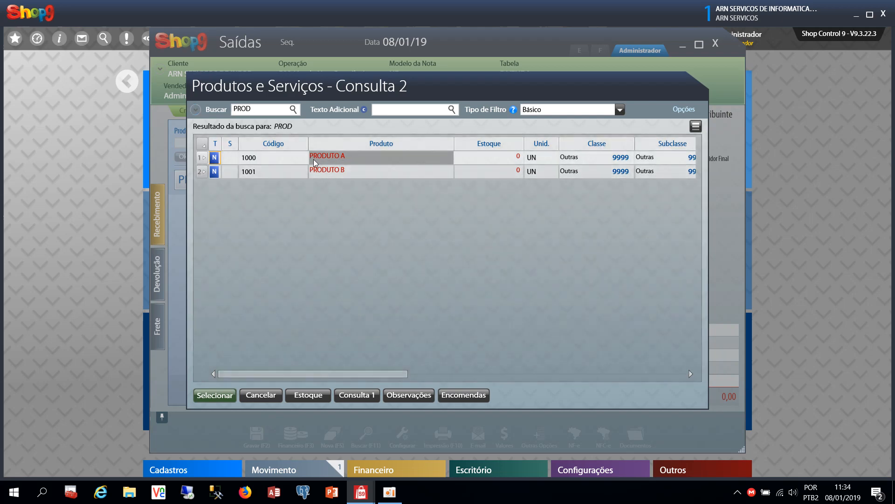
click(314, 162)
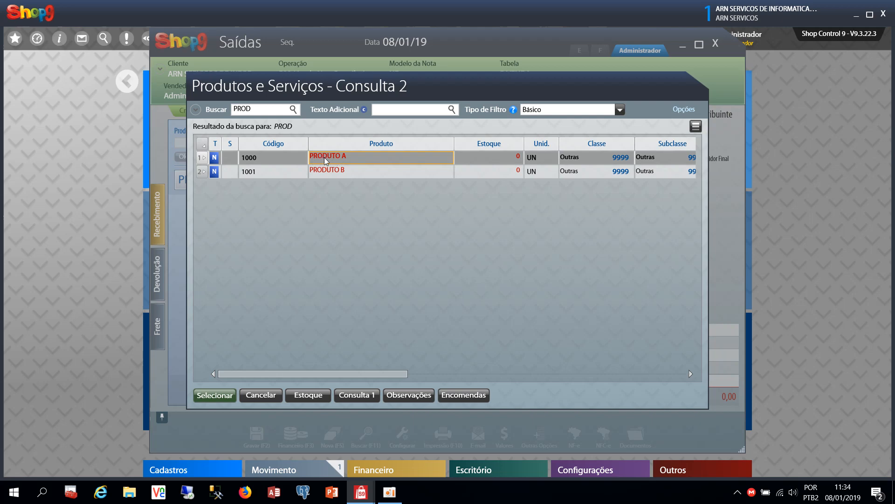
click(254, 109)
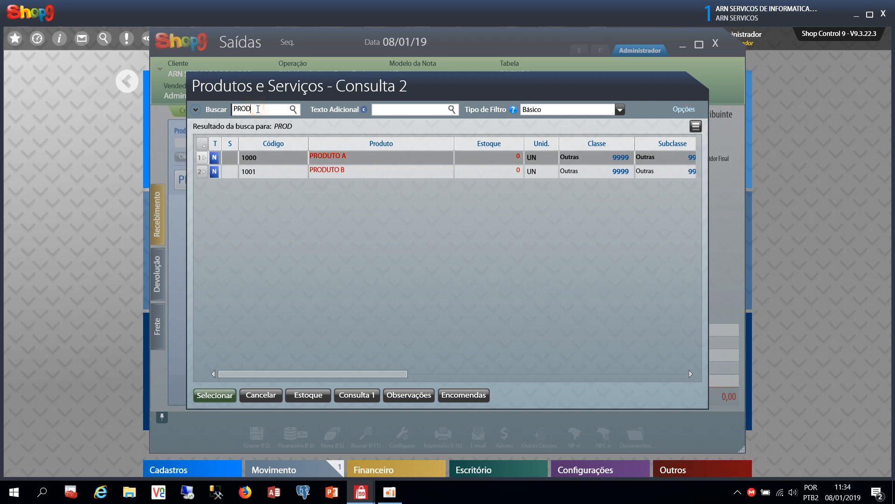
text(UTO)
key(Return)
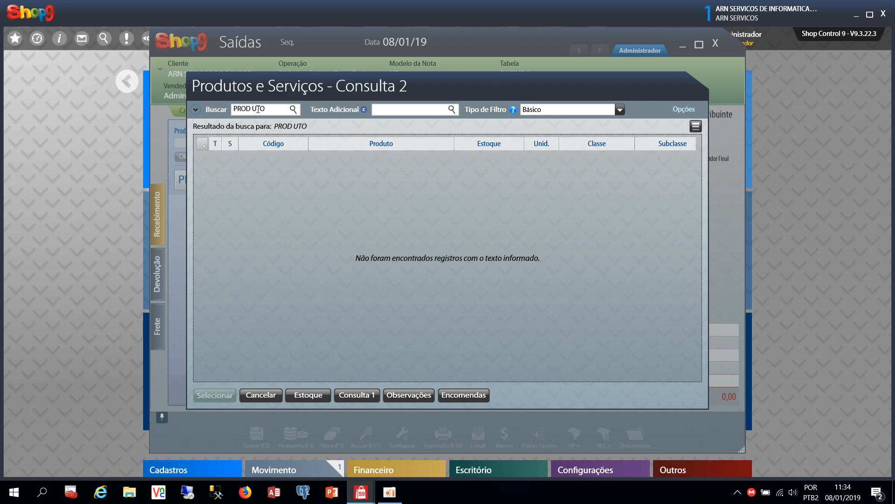
click(218, 114)
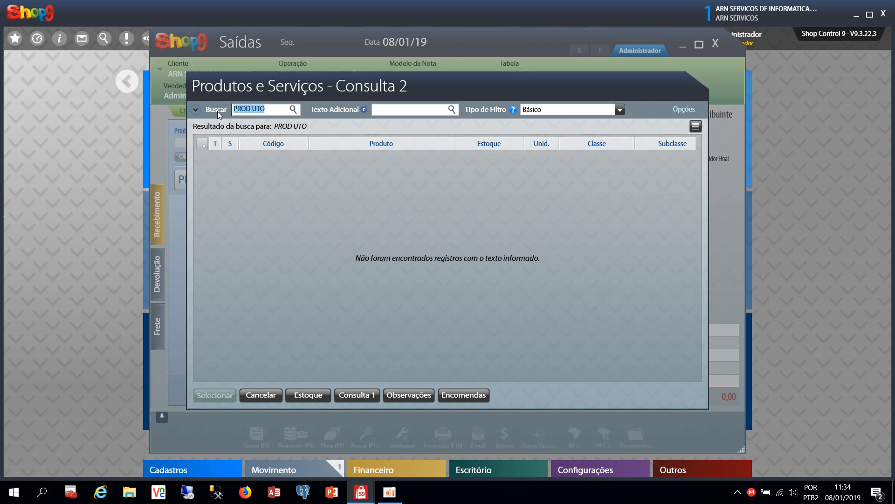
click(253, 110)
key(BackSpace)
key(Return)
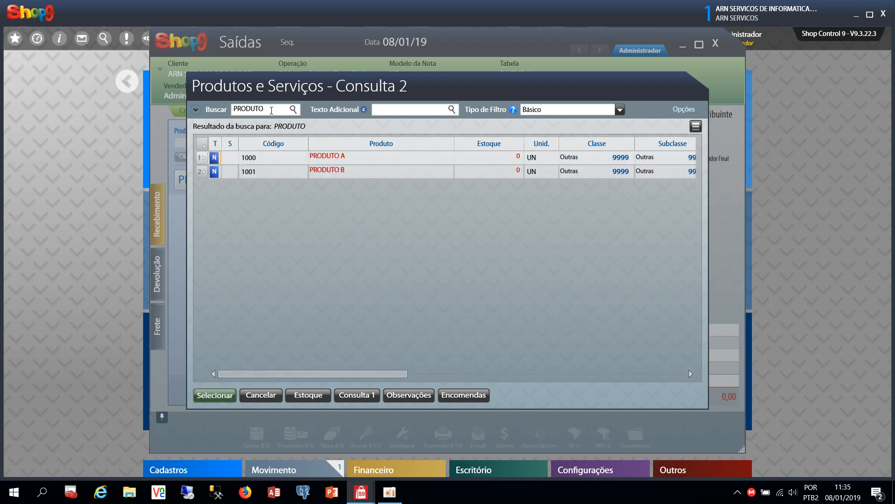
Narrow the search to PRODUTO with additional text 'A' and load PRODUTO A (1000)
drag(271, 110, 251, 110)
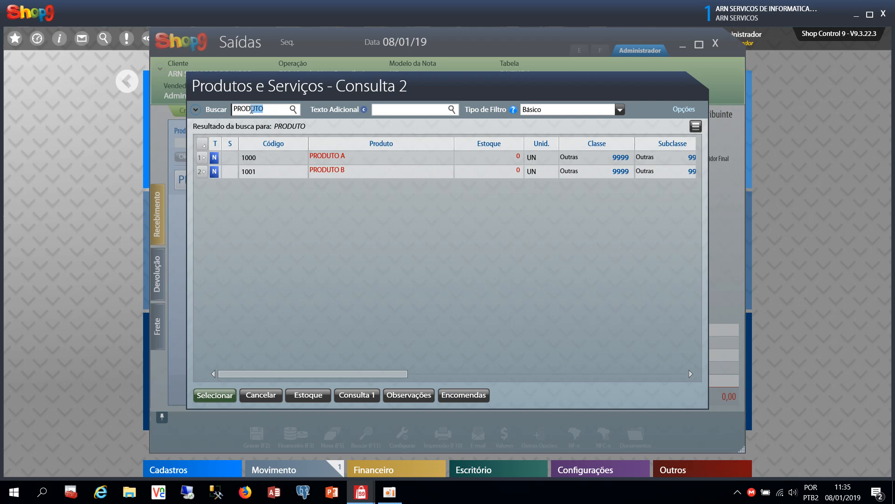
key(BackSpace)
click(395, 111)
click(269, 108)
text(UTO)
key(Tab)
text(A)
key(Return)
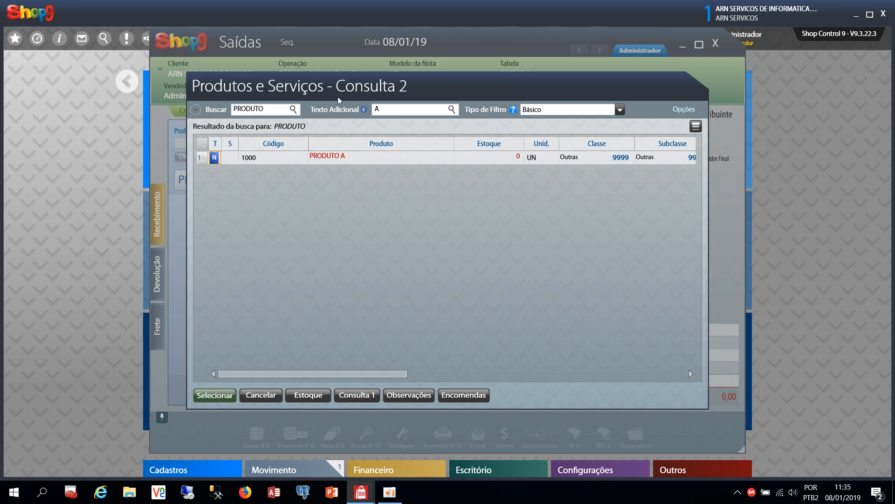
double_click(343, 158)
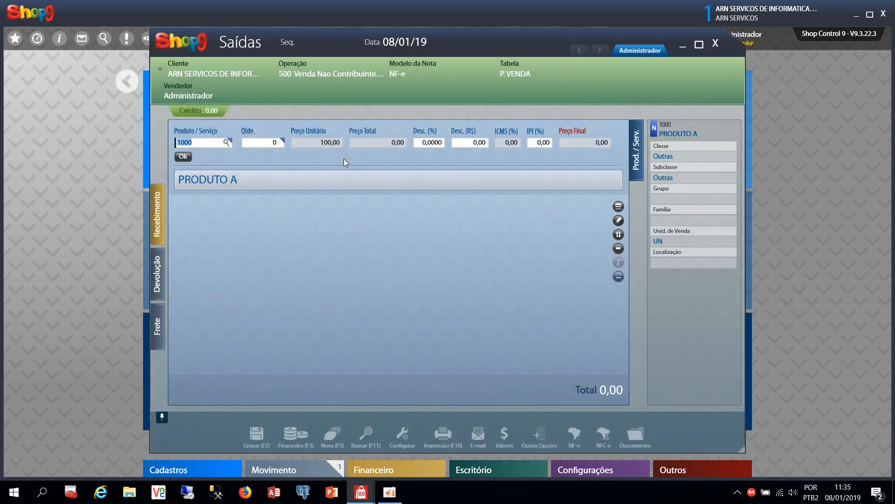
Set PRODUTO A's quantity to 2 (200,00) and switch the item list to the Completo layout
key(Return)
text(1)
key(Return)
click(267, 144)
key(BackSpace)
text(2)
key(Return)
key(Return)
key(shift+Tab)
click(618, 206)
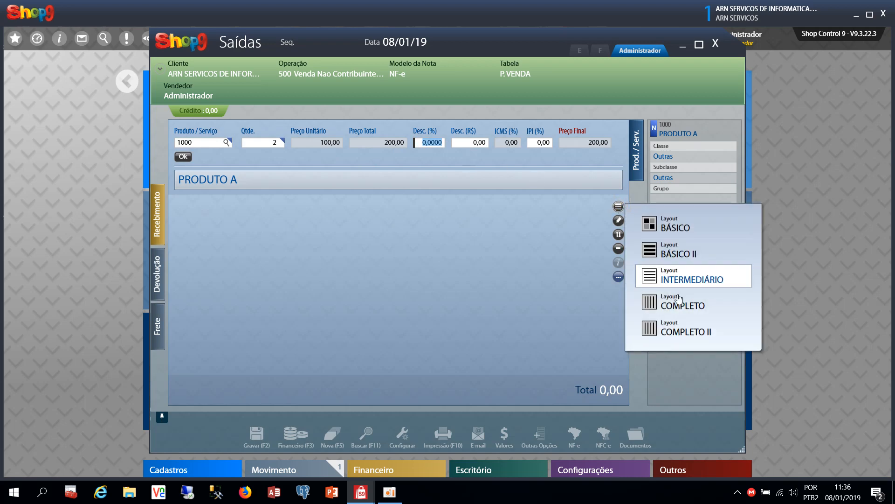
click(679, 305)
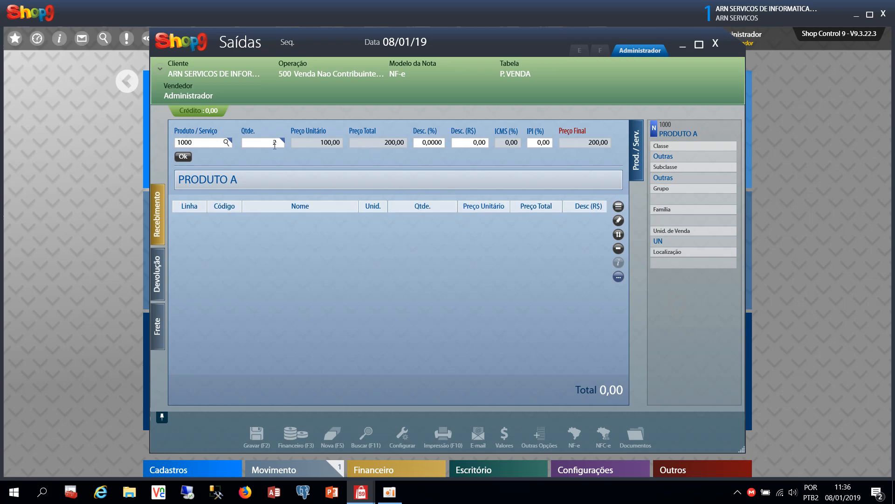
Add PRODUTO A without discount as line 1 of the sale, total 200,00
click(426, 144)
drag(422, 143, 444, 144)
key(Tab)
key(Return)
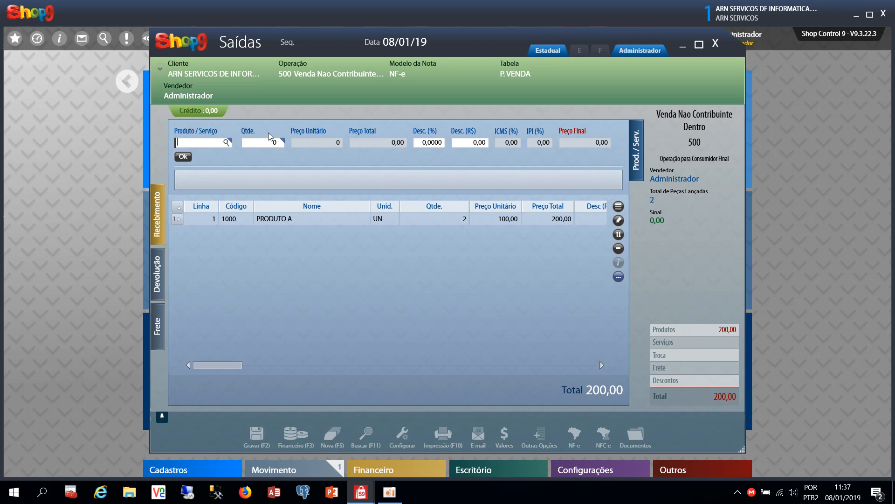
Start entering the next product code, 100, in the Produto/Serviço field
click(206, 220)
click(193, 145)
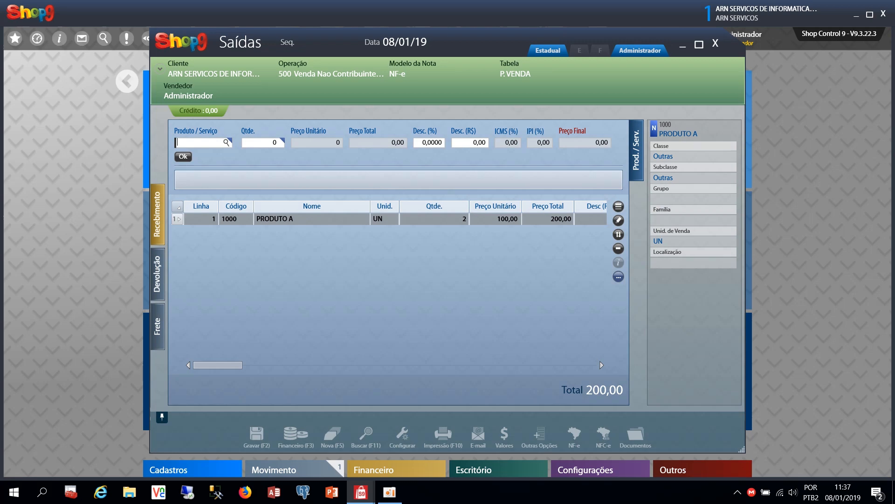
text(1000)
key(BackSpace)
Add PRODUTO B (code 1001) as line 2 with quantity 4, bringing the total to 1.000,00
text(1)
key(Return)
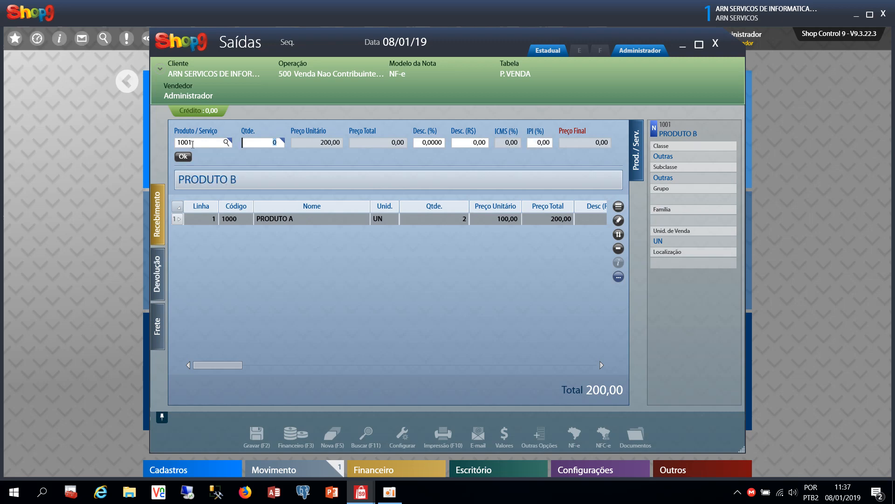
text(4)
key(Return)
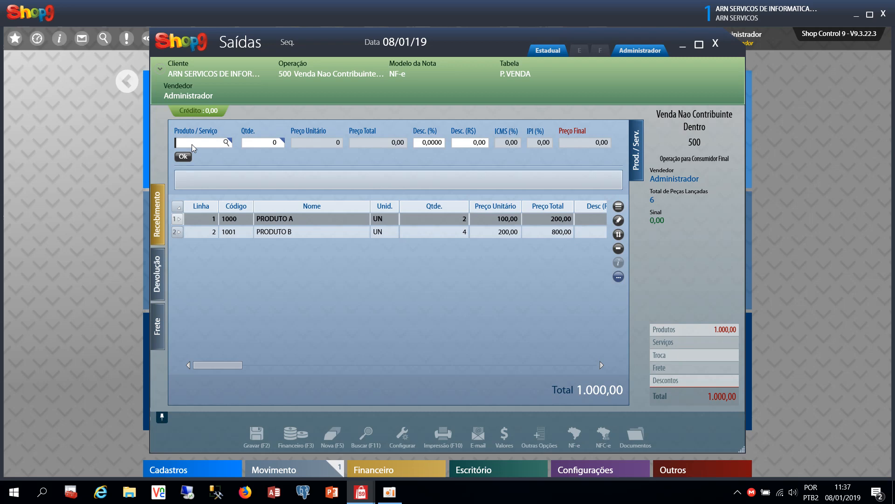
Select the PRODUTO A and PRODUTO B lines in the item grid in turn
click(311, 227)
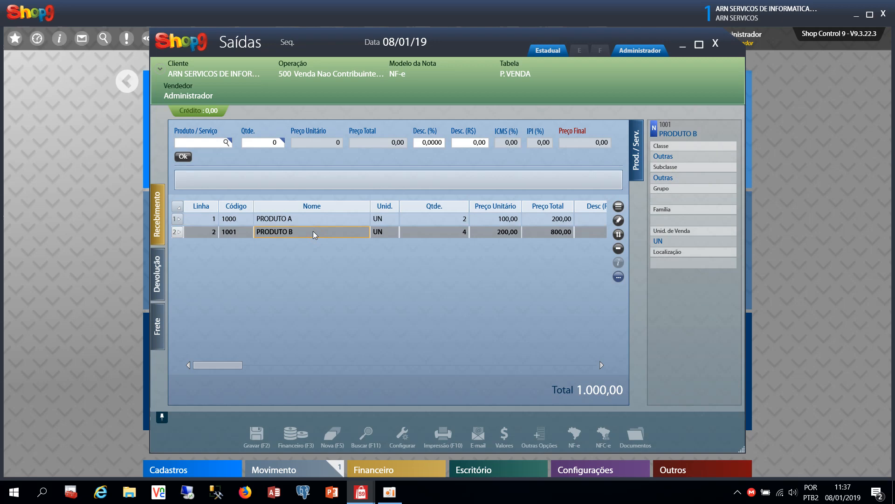
click(341, 219)
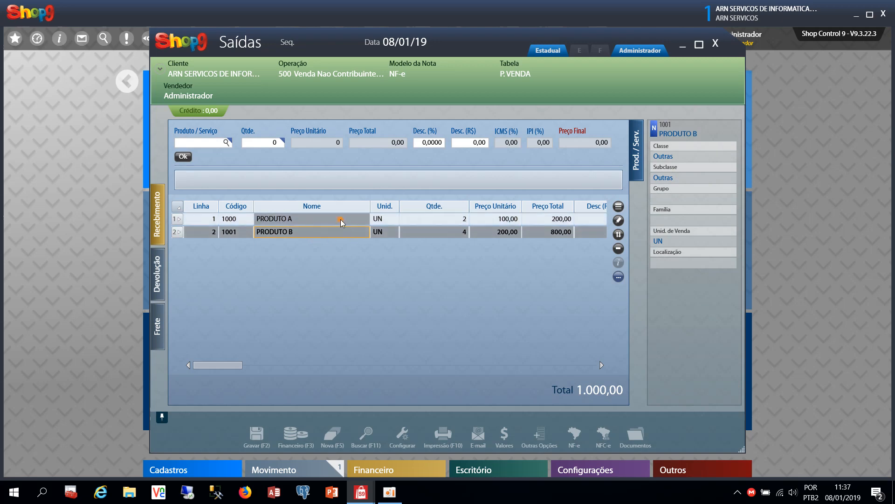
click(323, 228)
click(335, 219)
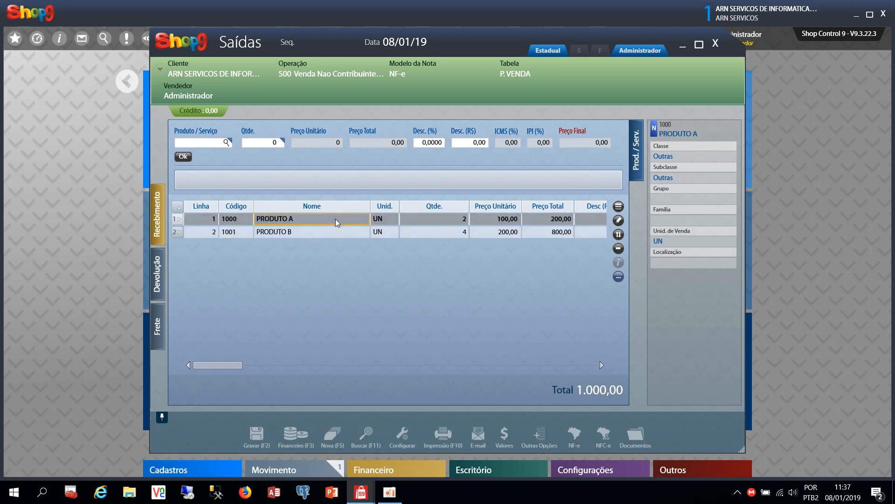
click(337, 233)
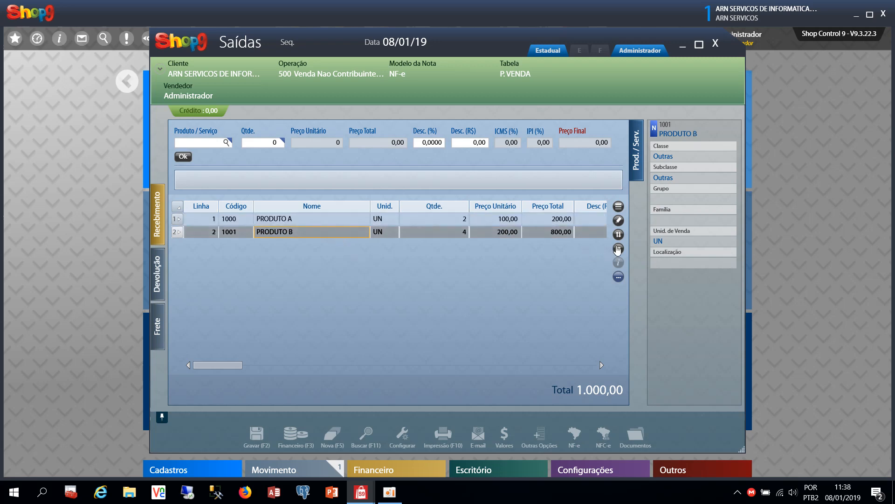
Change PRODUTO B's quantity to 3 (600,00), lowering the sale total to 800,00
click(618, 220)
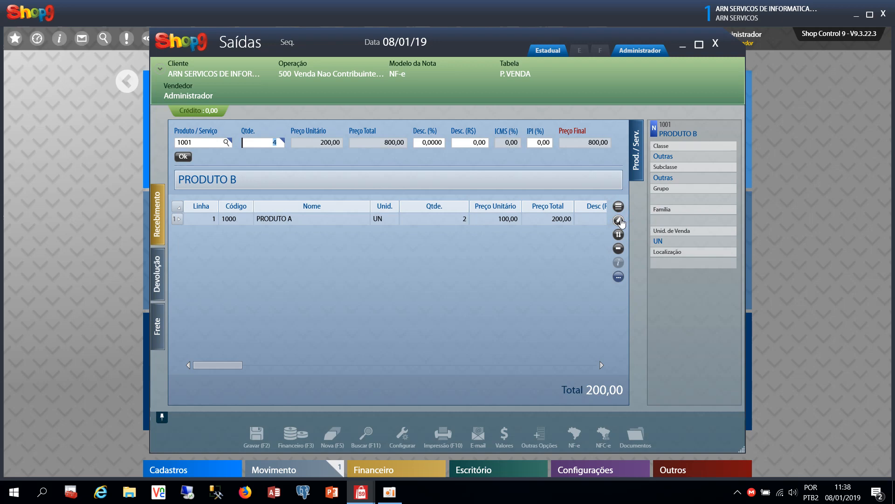
text(3)
key(Return)
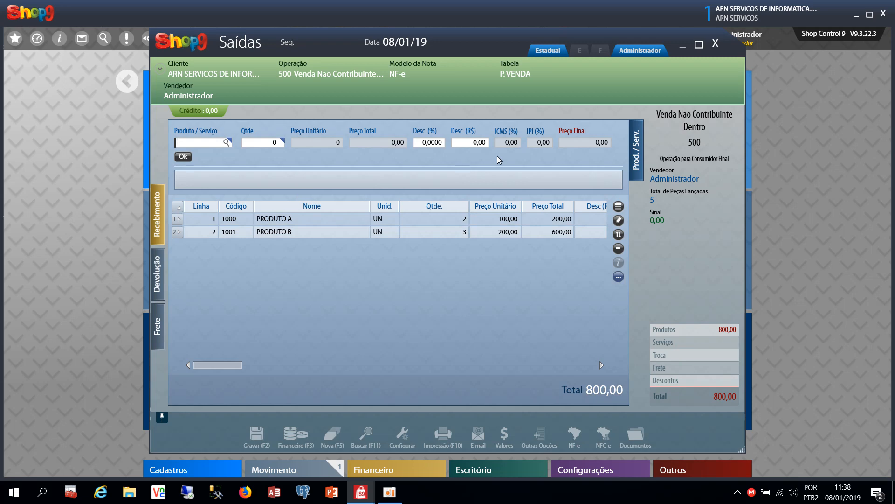
click(350, 233)
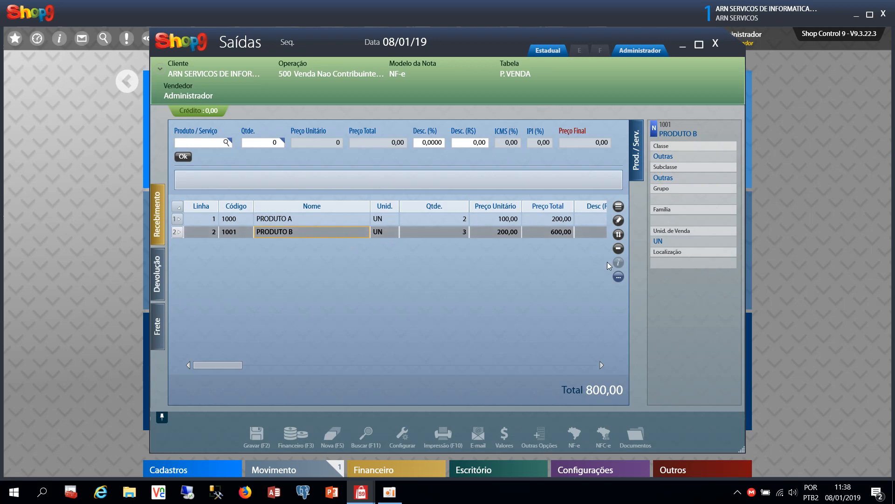
click(303, 217)
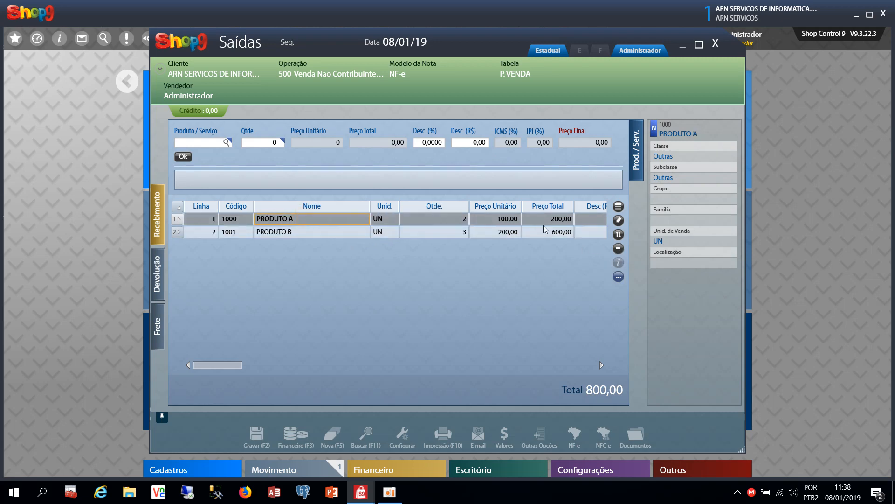
click(480, 234)
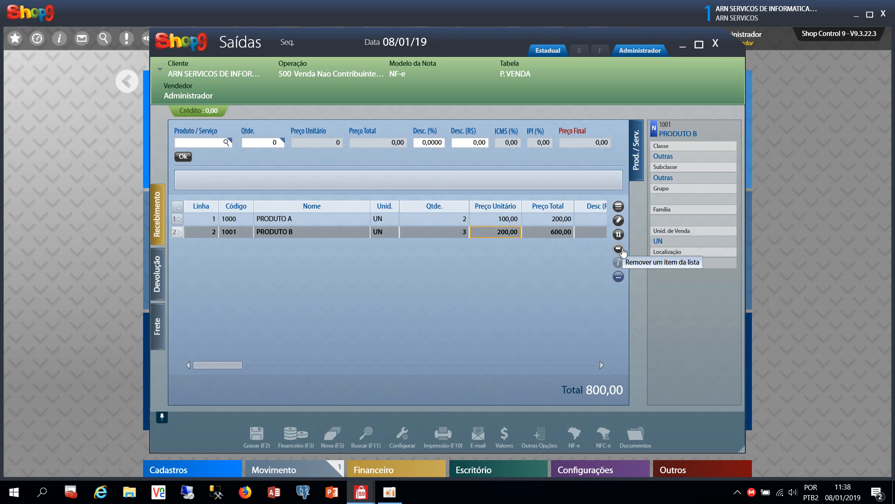
Edit sale line 2 and change PRODUTO B's quantity to 1, total now 400,00
click(343, 219)
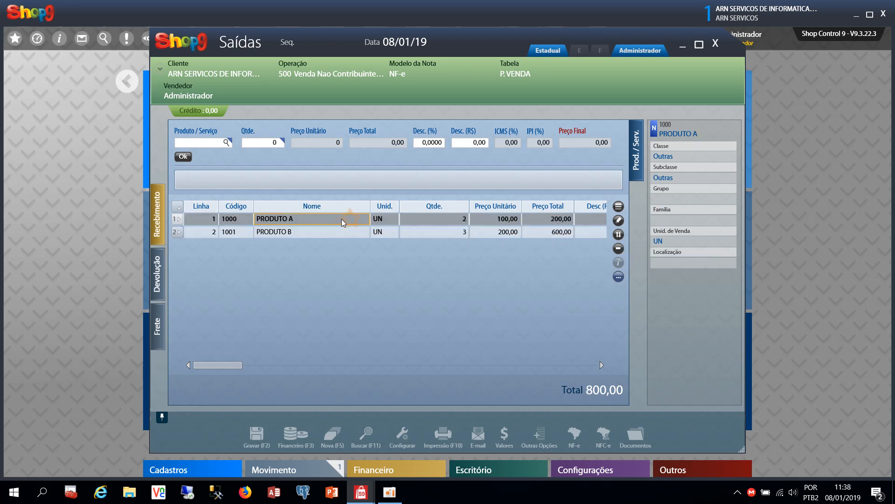
click(190, 141)
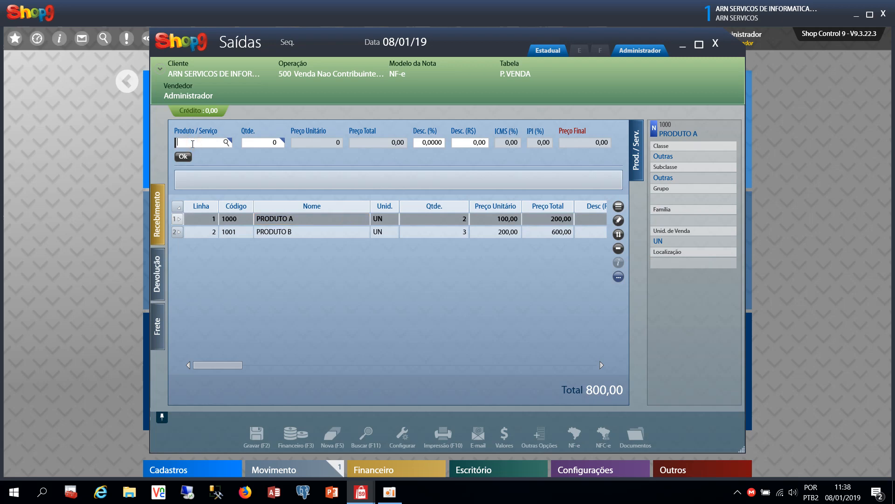
key(ctrl+e)
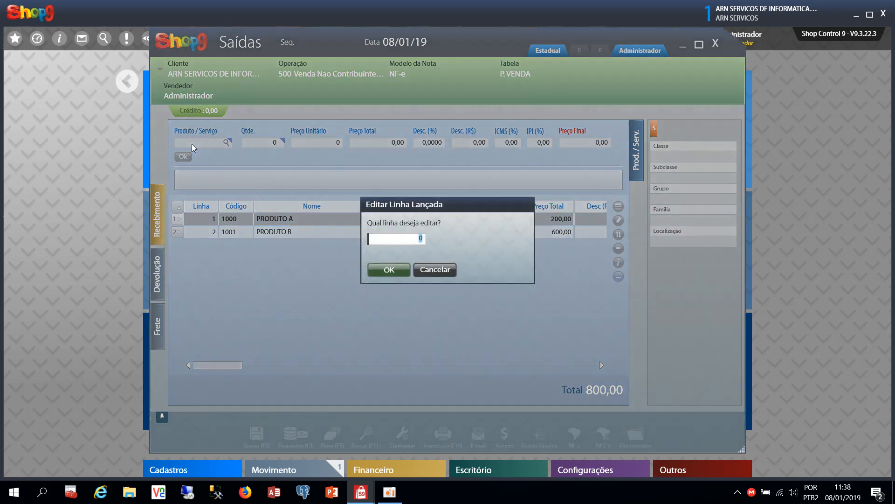
click(442, 274)
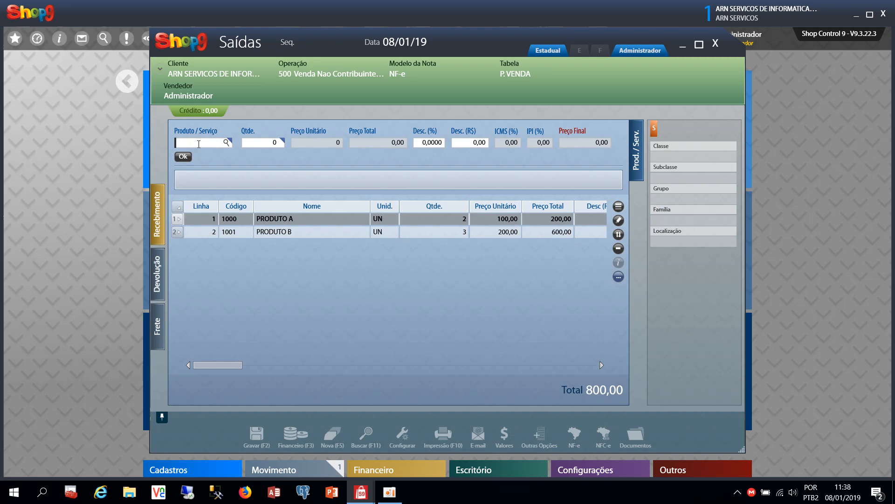
key(F6)
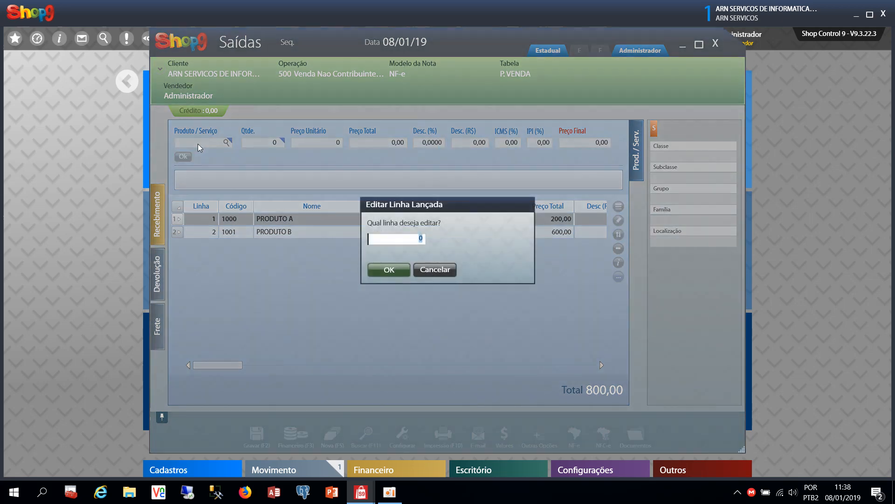
text(2)
click(389, 270)
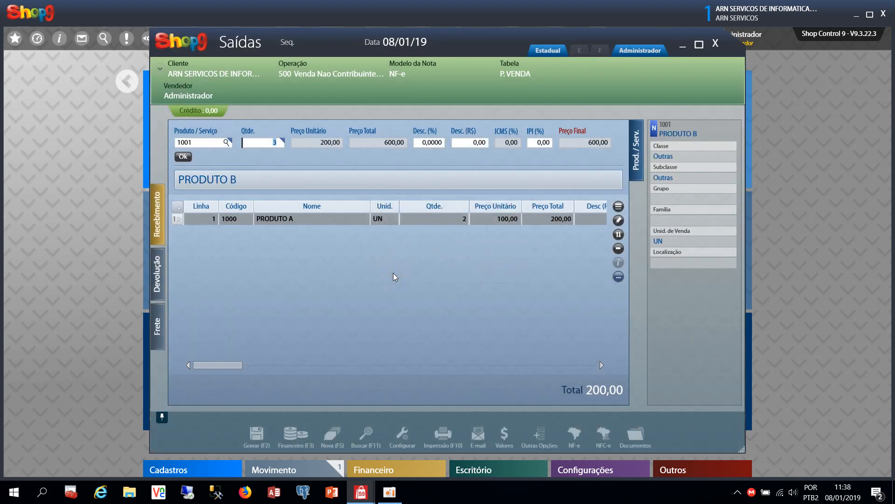
text(1)
key(Return)
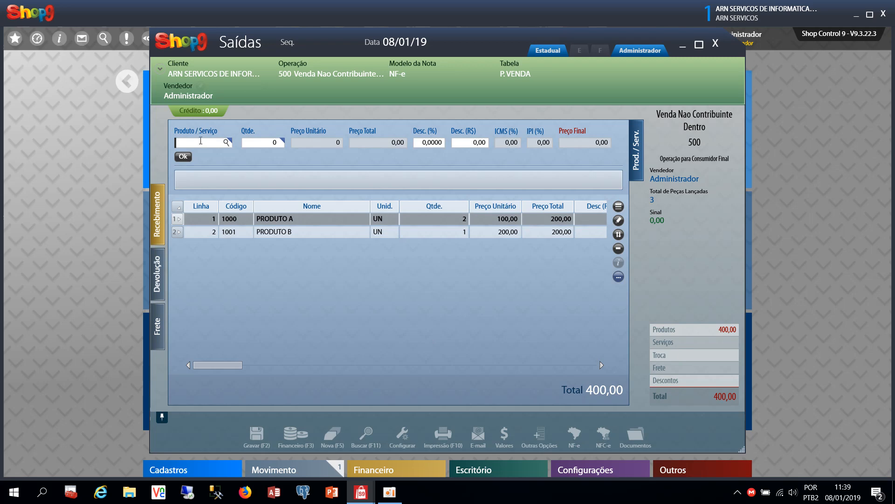
Change PRODUTO A's quantity to 1 (100,00)
click(619, 221)
text(1)
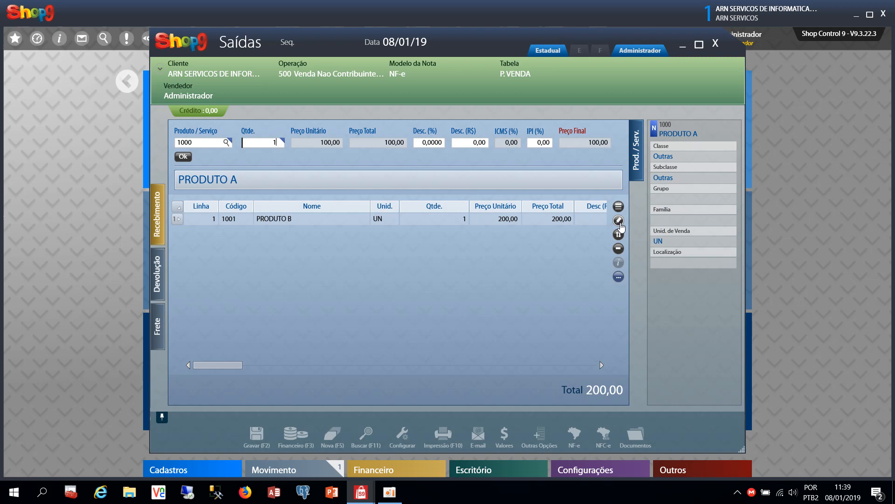
key(Tab)
key(Return)
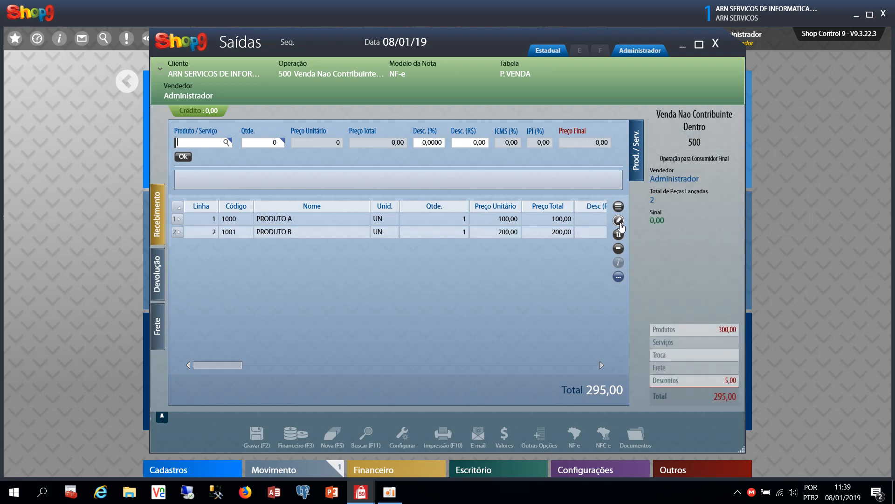
Give PRODUTO A on line 1 a 5% discount
click(619, 221)
text(1)
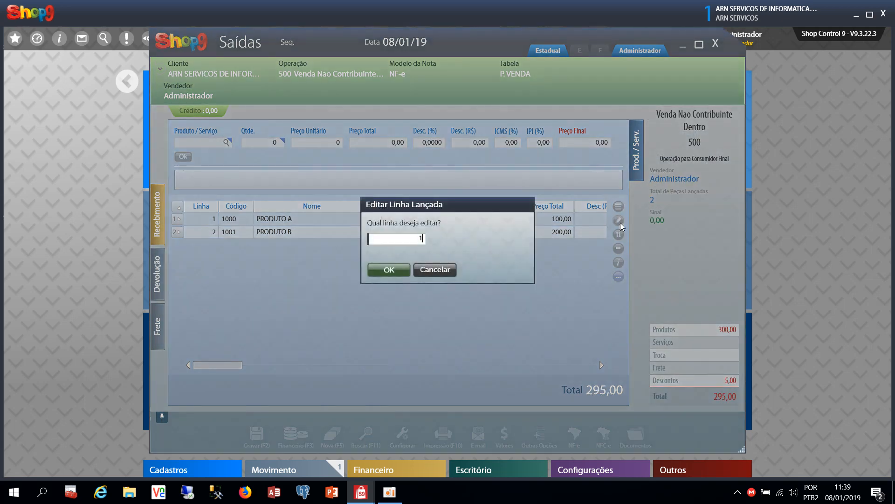
key(Return)
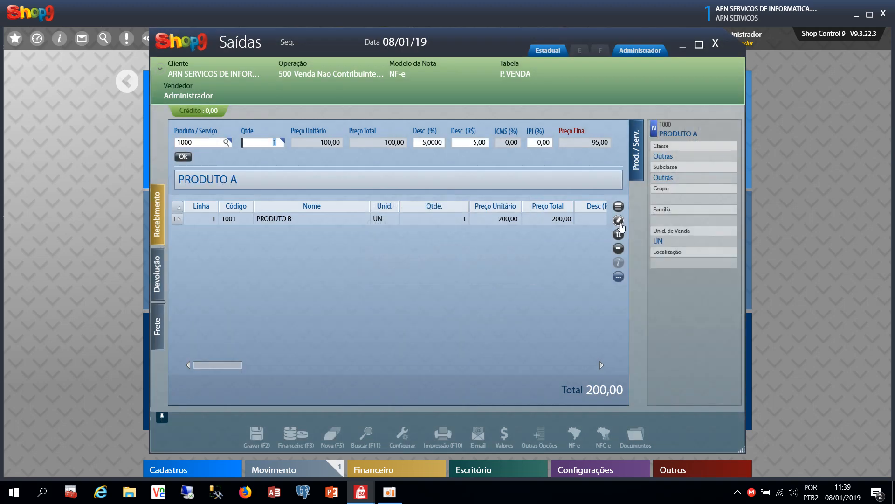
key(Return)
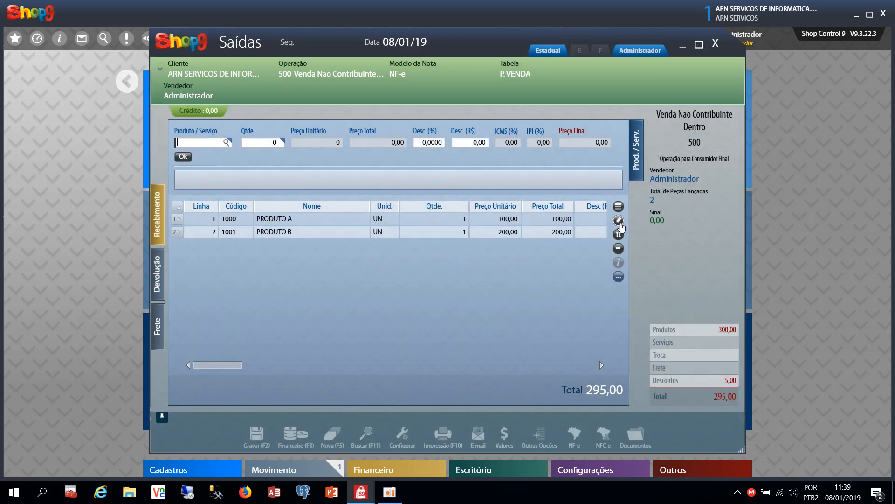
Give PRODUTO B on line 2 a 10% discount, bringing the total to 275,00
click(619, 221)
key(Return)
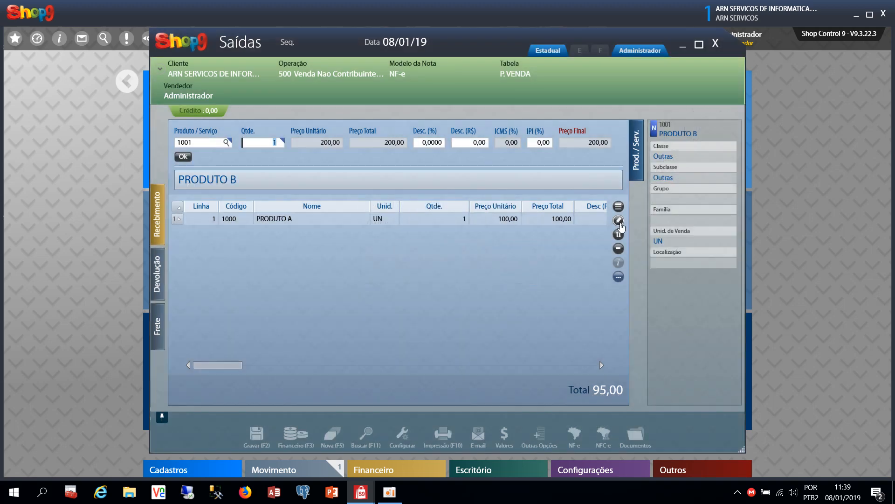
key(Return)
text(10)
key(Return)
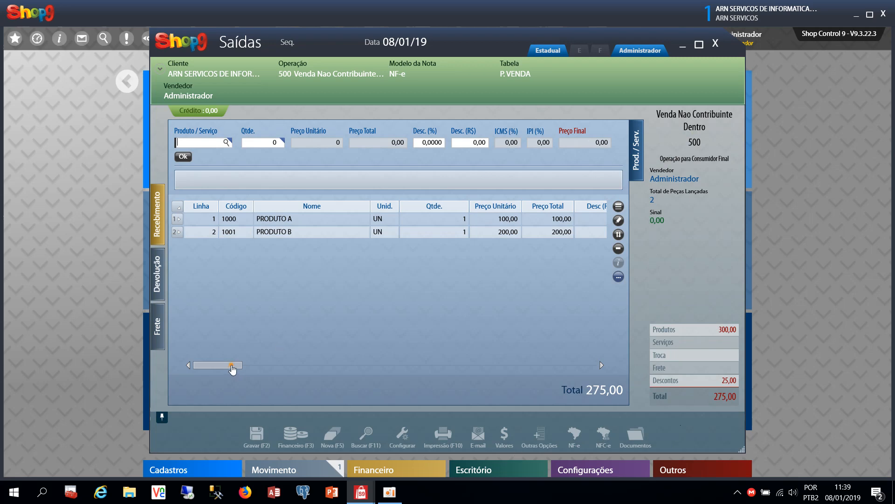
Check PRODUTO A's discount amount, then move the Qtde. column before Unid. and back
drag(233, 369, 256, 368)
click(398, 219)
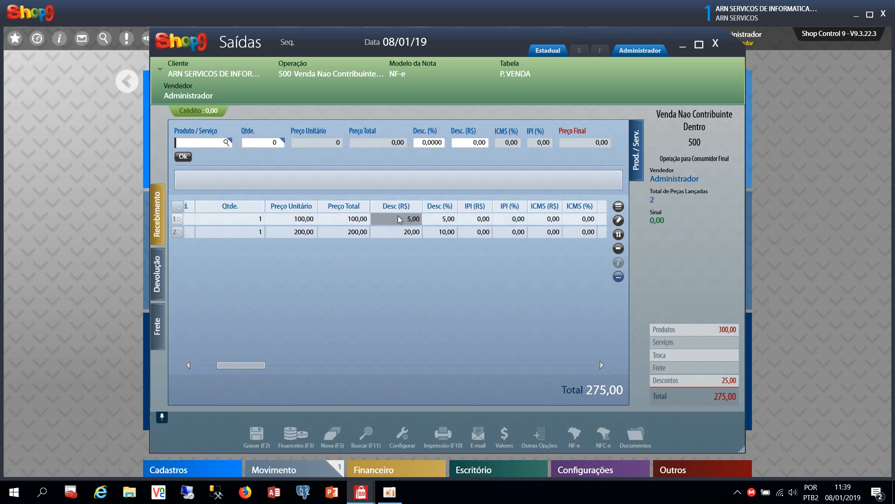
mouse_move(235, 364)
mouse_down()
mouse_move(261, 368)
mouse_move(216, 368)
mouse_move(278, 366)
mouse_move(200, 365)
mouse_up()
click(427, 228)
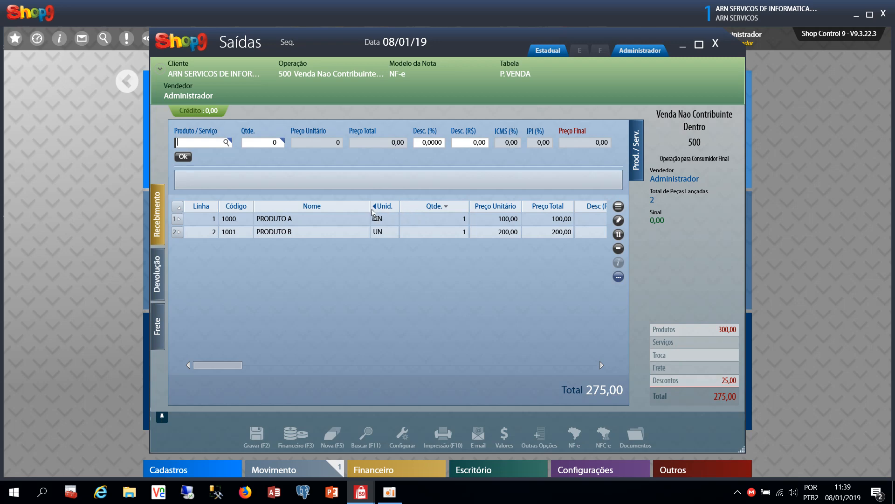
drag(373, 214, 372, 210)
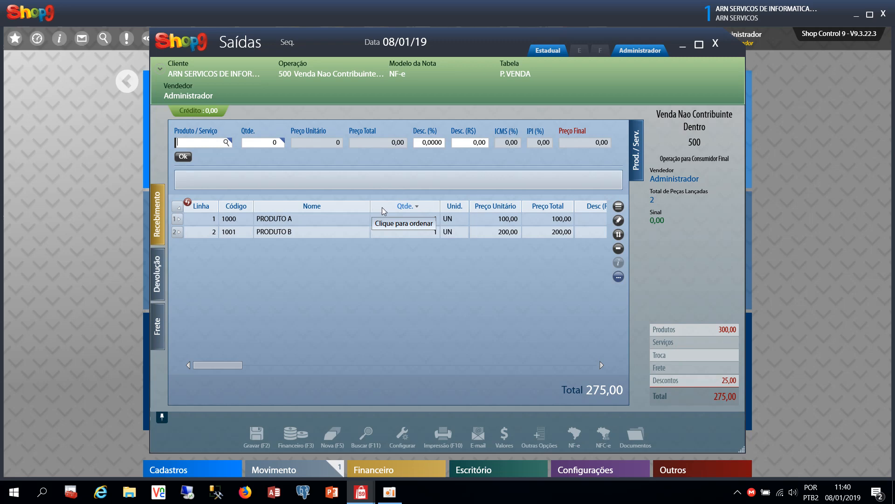
drag(382, 207, 475, 208)
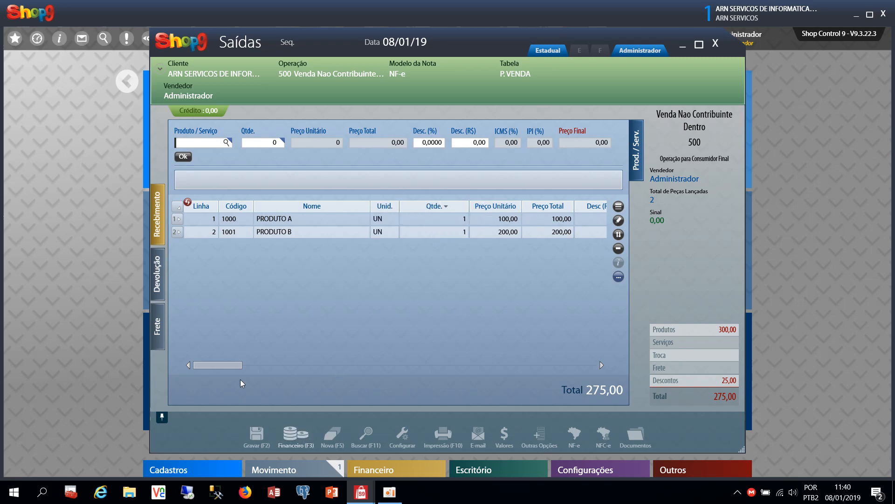
Reposition the CFOP NF column after Frete, sort lines by it, then place it next to Lote
drag(235, 365, 475, 362)
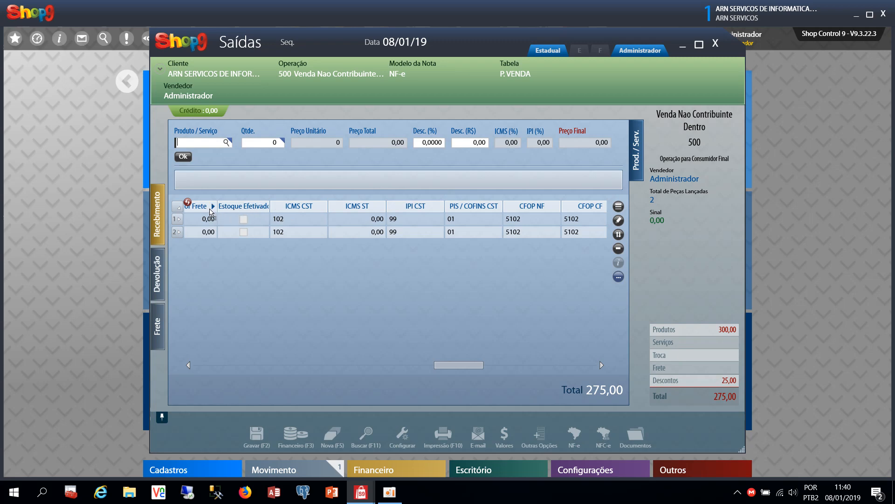
drag(211, 213, 212, 211)
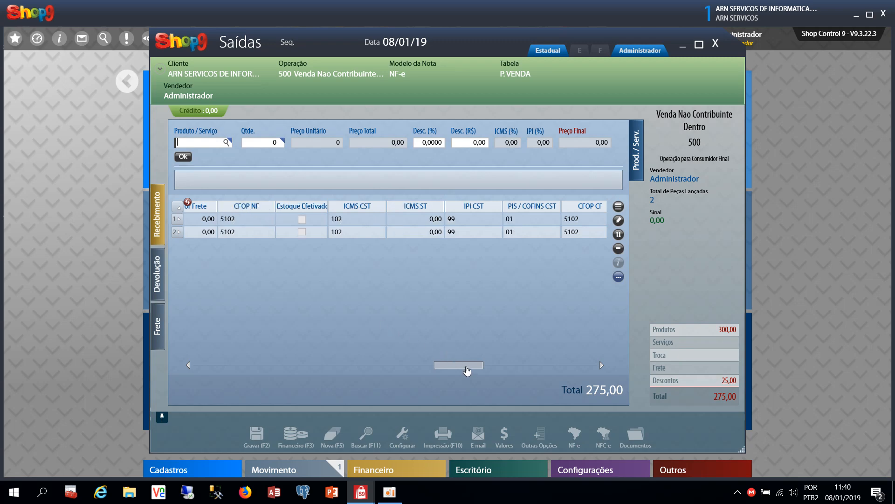
drag(465, 366, 434, 363)
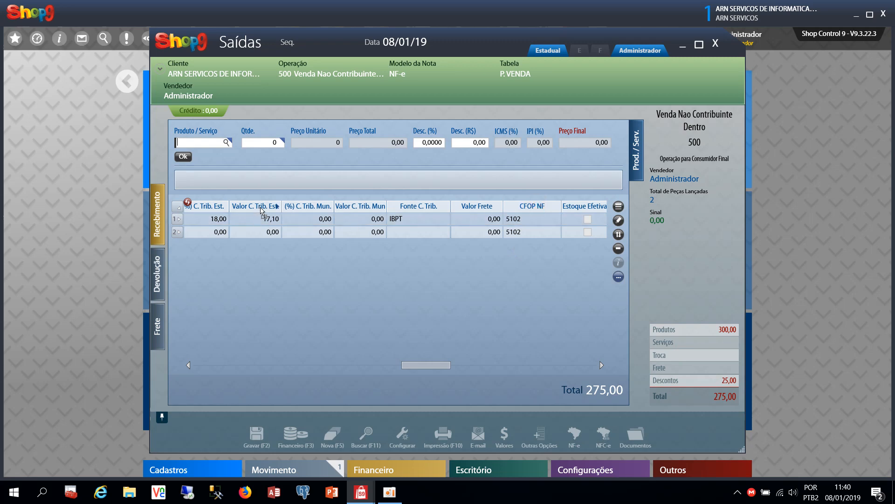
drag(261, 211, 262, 211)
drag(434, 368, 408, 366)
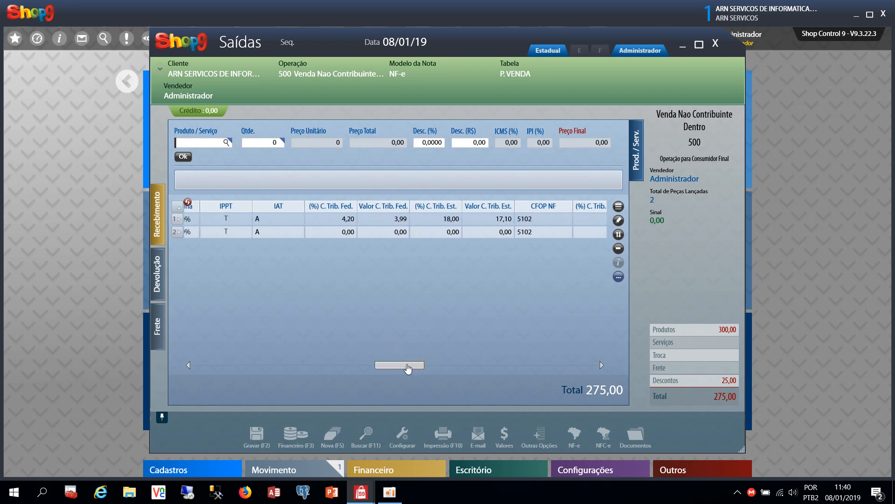
click(555, 207)
drag(415, 367, 372, 367)
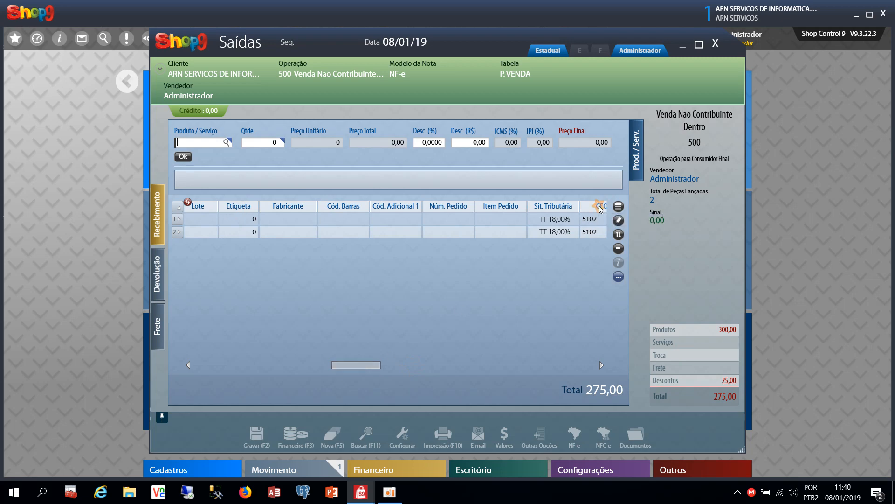
drag(601, 209, 226, 210)
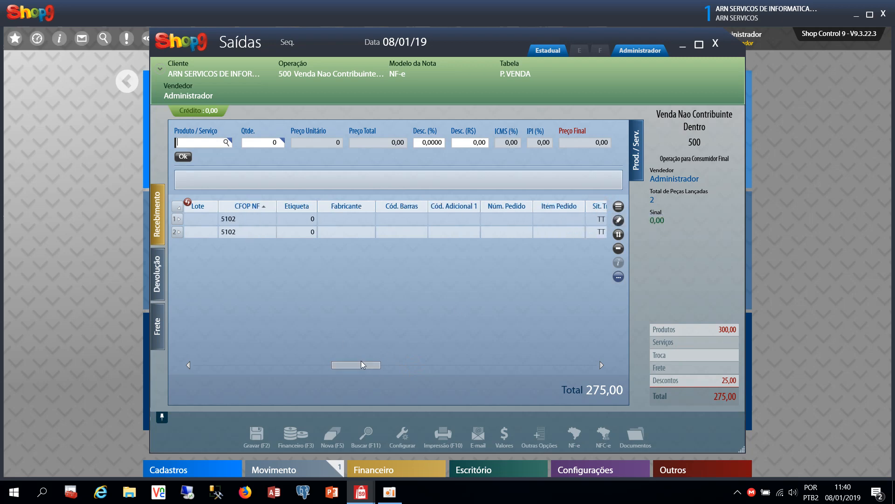
drag(361, 362, 223, 363)
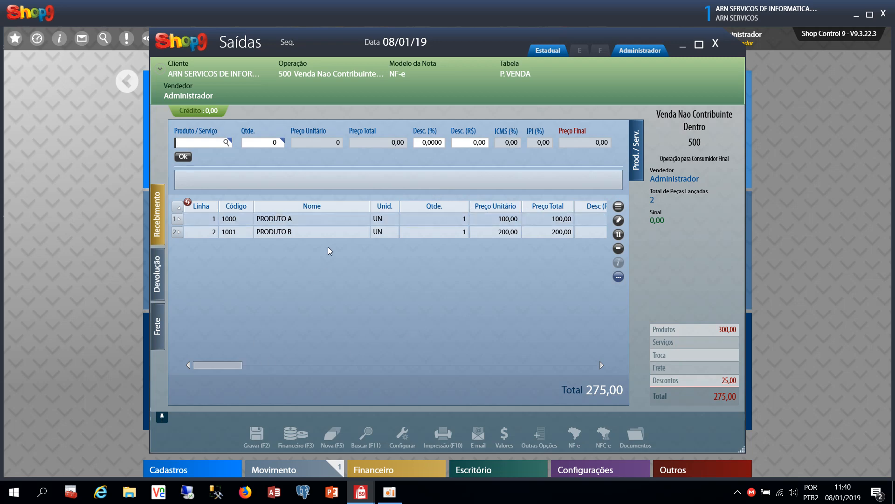
Narrow the Nome and Qtde. columns
drag(370, 206, 321, 206)
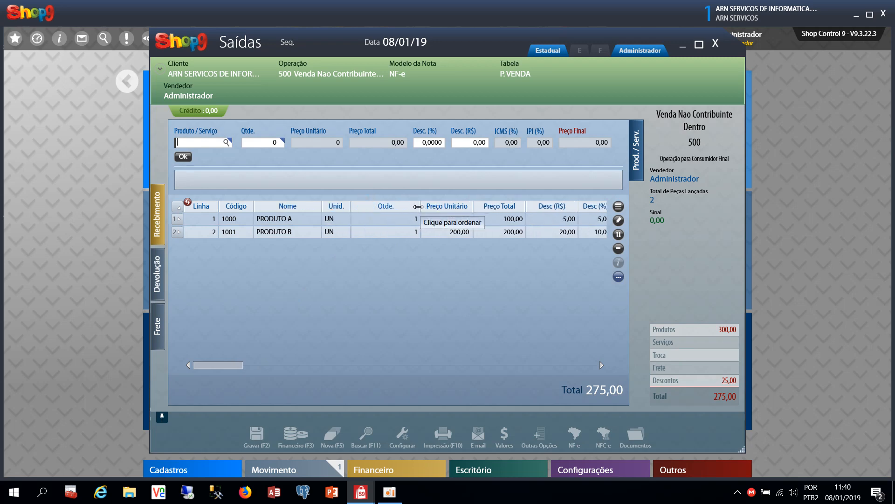
drag(419, 206, 389, 206)
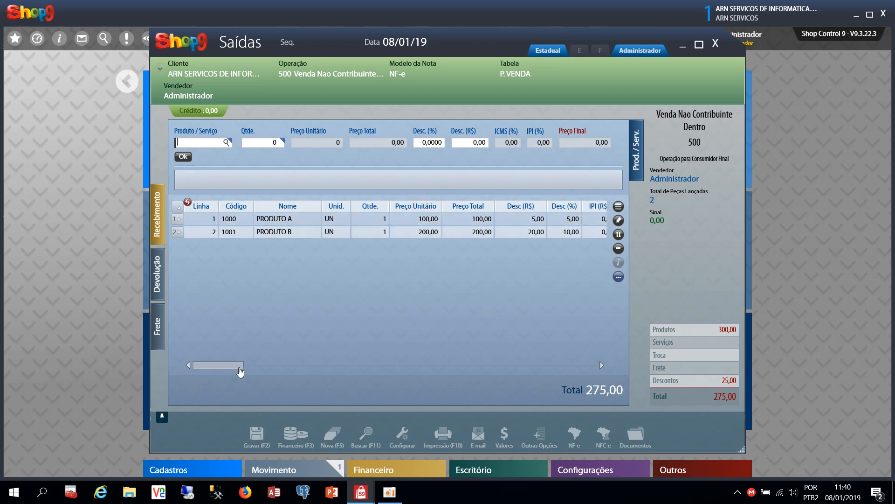
drag(242, 364, 251, 364)
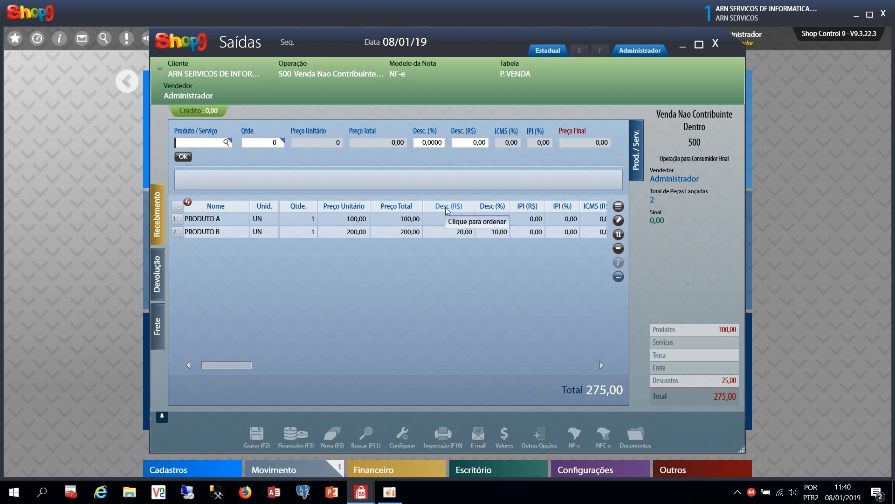
Place Desc (R$) and Preço Final right after Preço Total, ahead of Desc (%)
drag(445, 206, 386, 210)
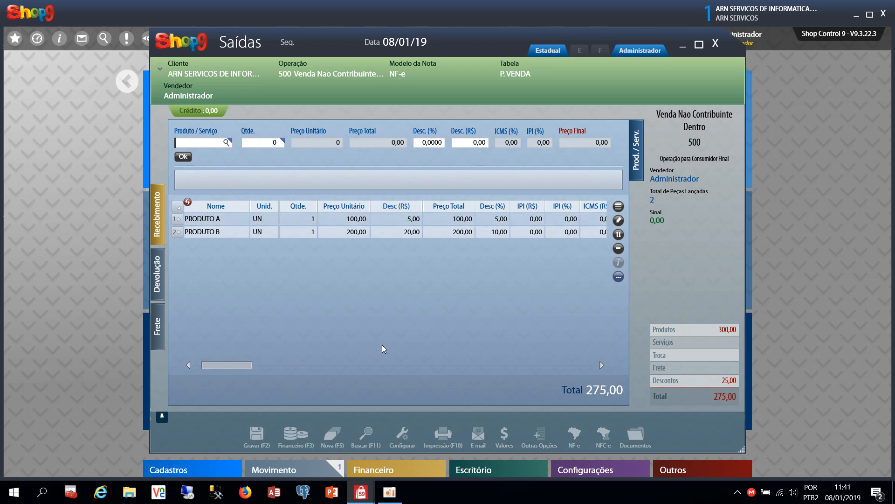
drag(247, 369, 264, 368)
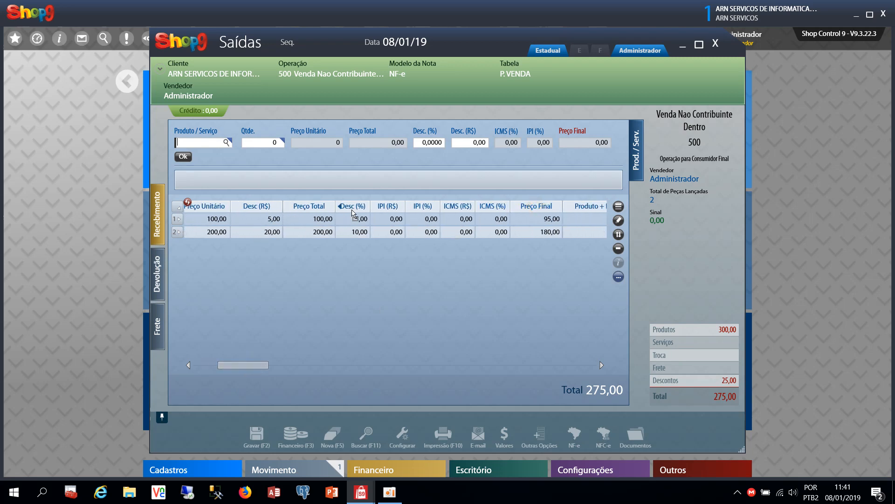
drag(353, 212, 354, 209)
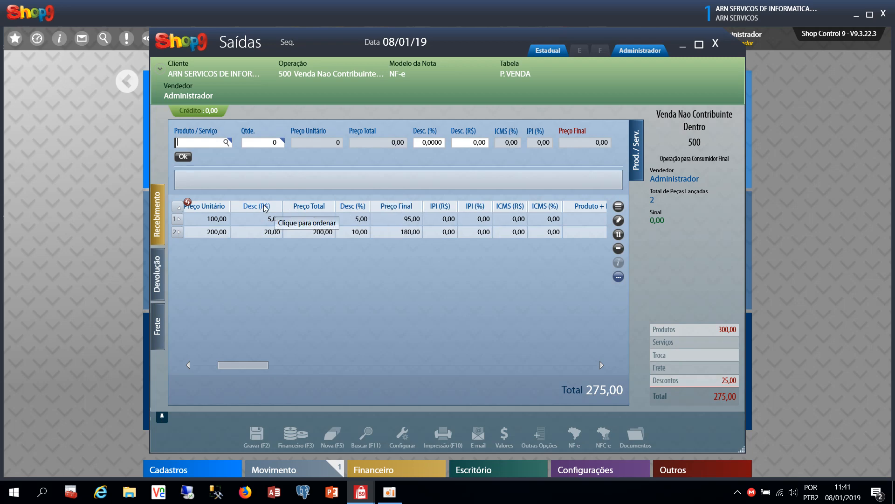
drag(264, 208, 340, 204)
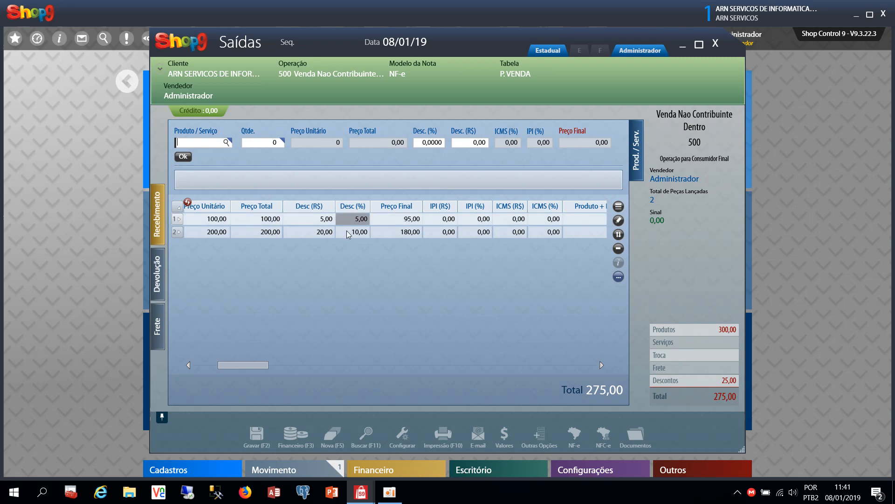
drag(402, 206, 343, 208)
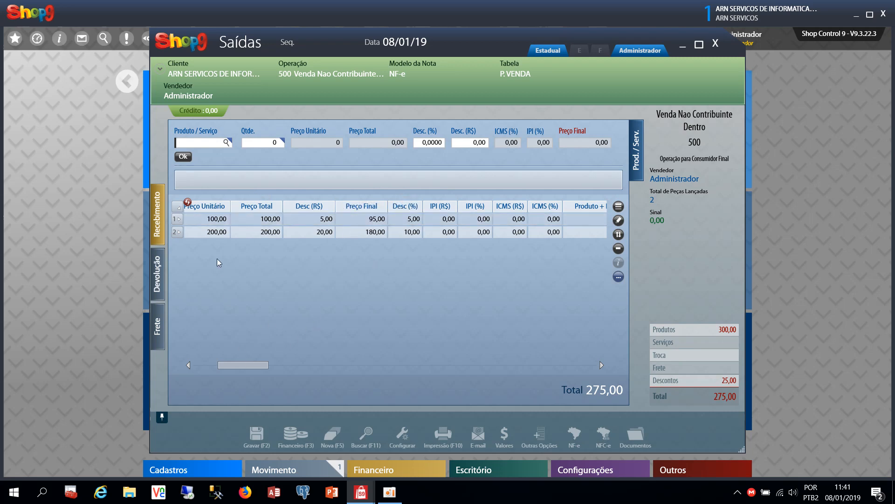
drag(259, 366, 241, 367)
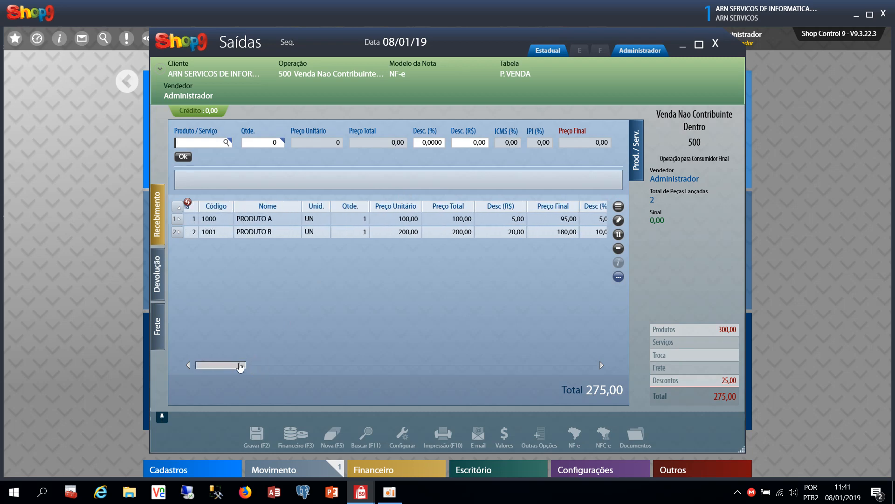
Reset the item grid's column order and widths with the 'Limpar edição das colunas' icon
click(377, 224)
click(345, 222)
drag(228, 366, 226, 366)
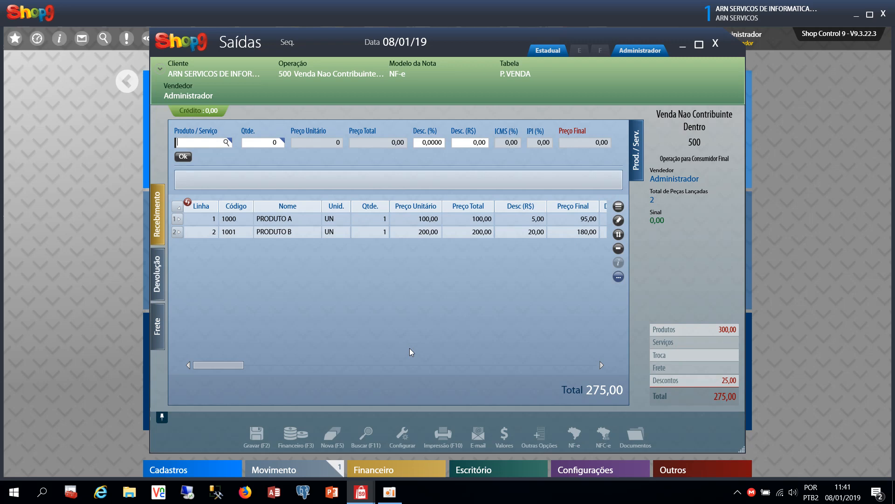
click(187, 204)
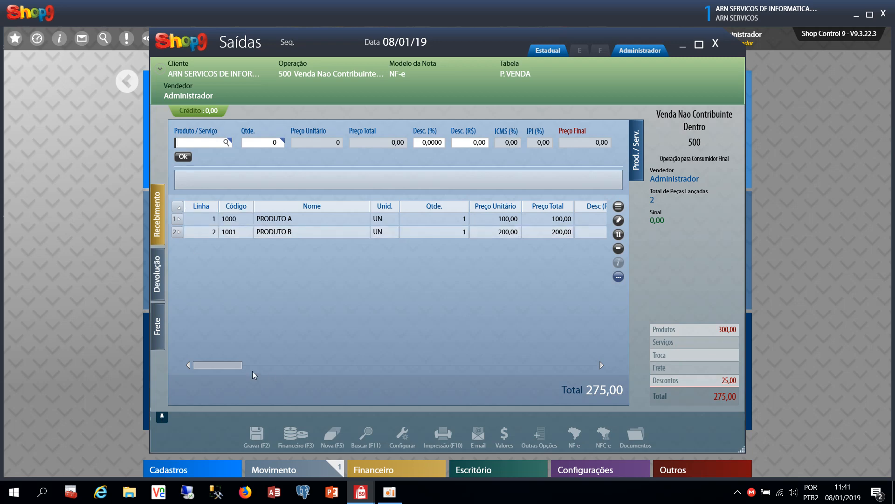
drag(233, 369, 235, 372)
Browse the value adjustments and other sale options lists without choosing anything
click(506, 438)
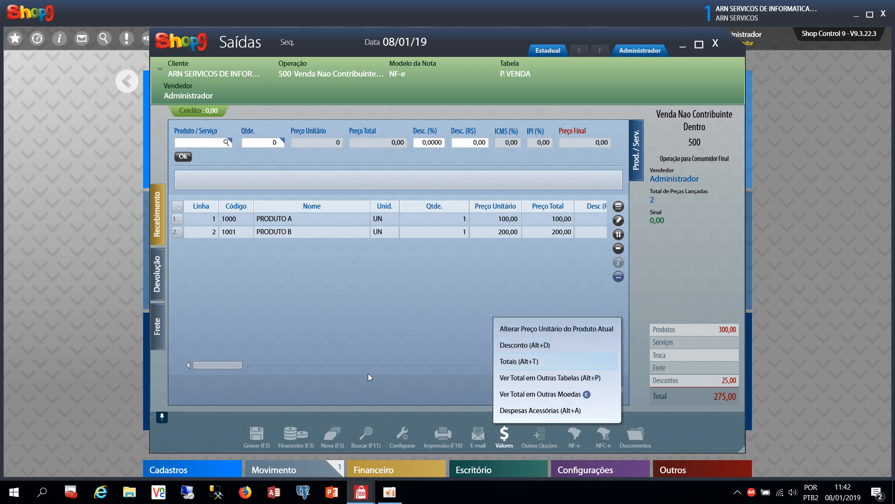
click(197, 376)
drag(214, 365, 236, 371)
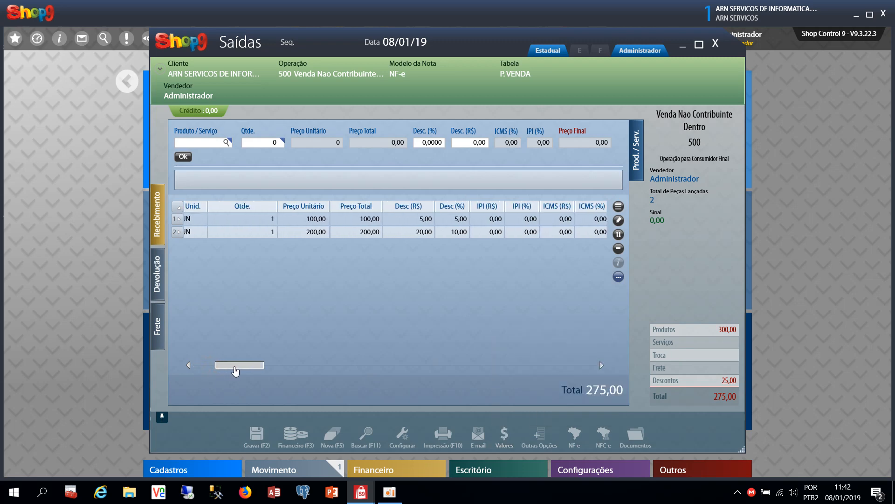
click(538, 437)
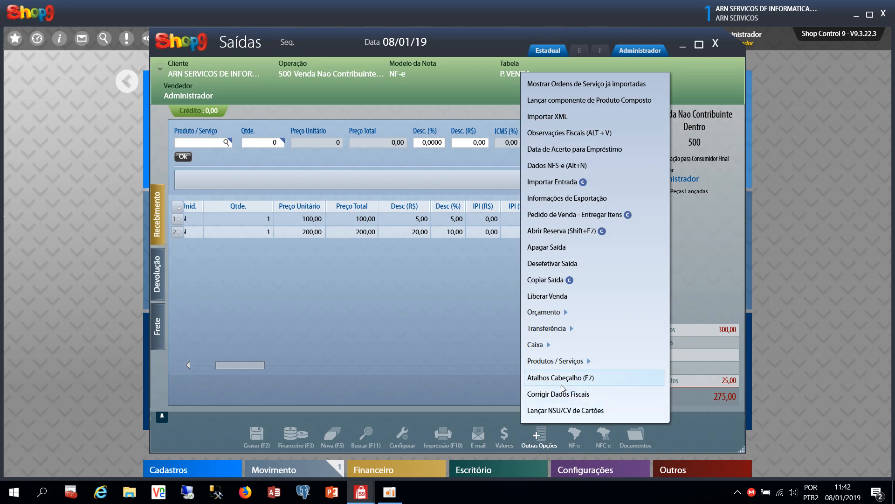
click(506, 438)
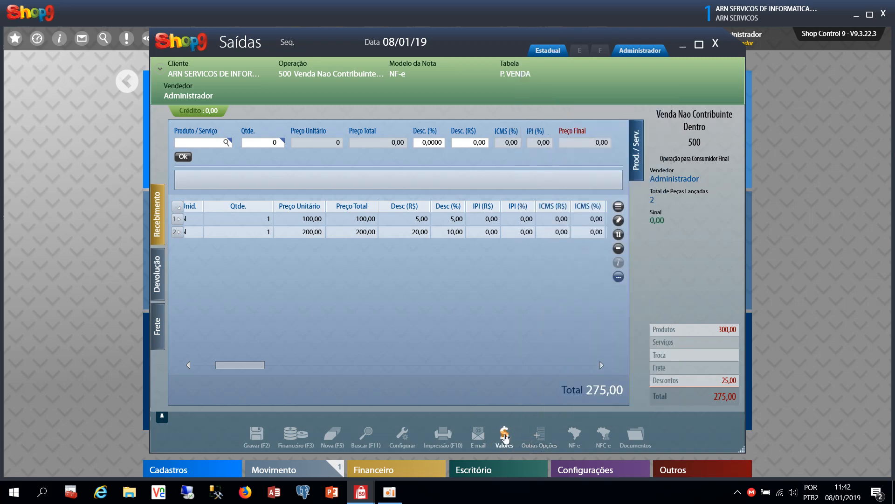
Apply a 15% product discount through Valores > Desconto, bringing the total to 255,00
click(505, 438)
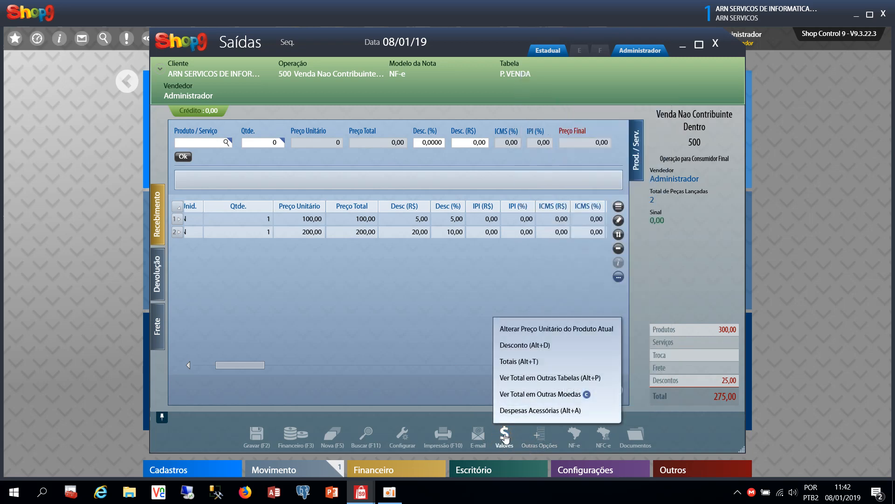
click(532, 344)
text(1,000)
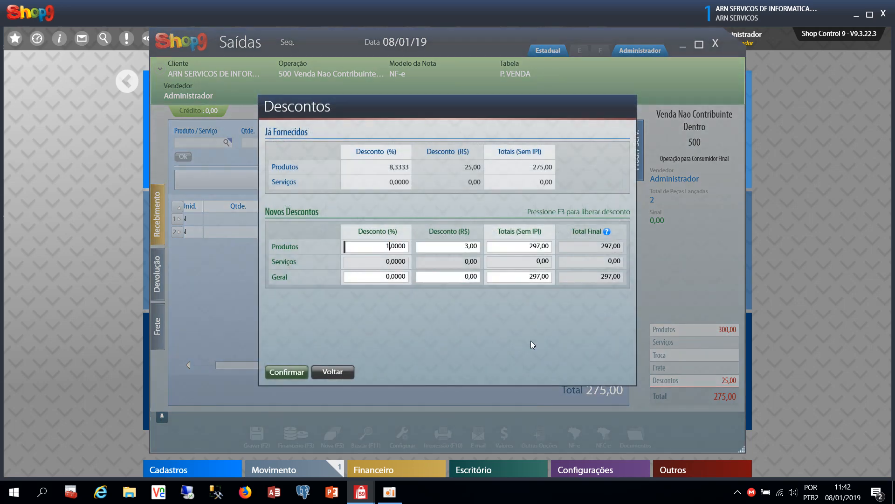
text(0)
key(BackSpace)
text(5)
click(286, 372)
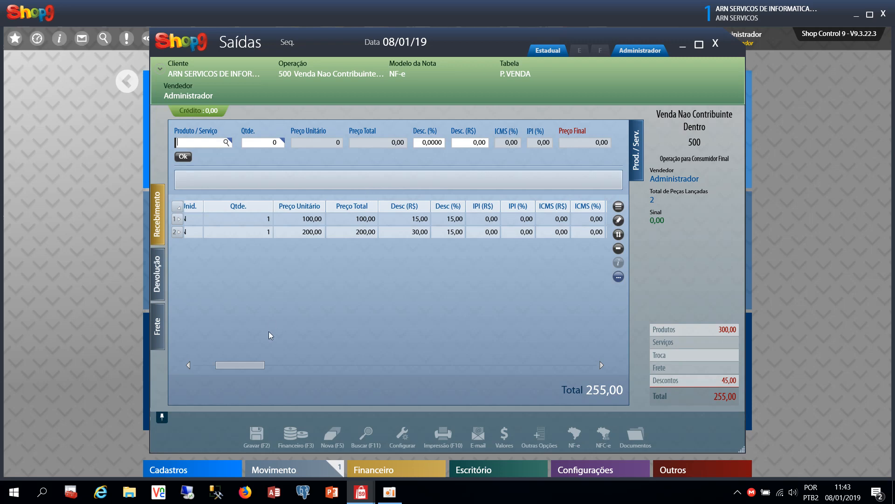
Save the sale with Gravar and close the 'Produtos sem Carga Tributária' message
drag(248, 363, 226, 364)
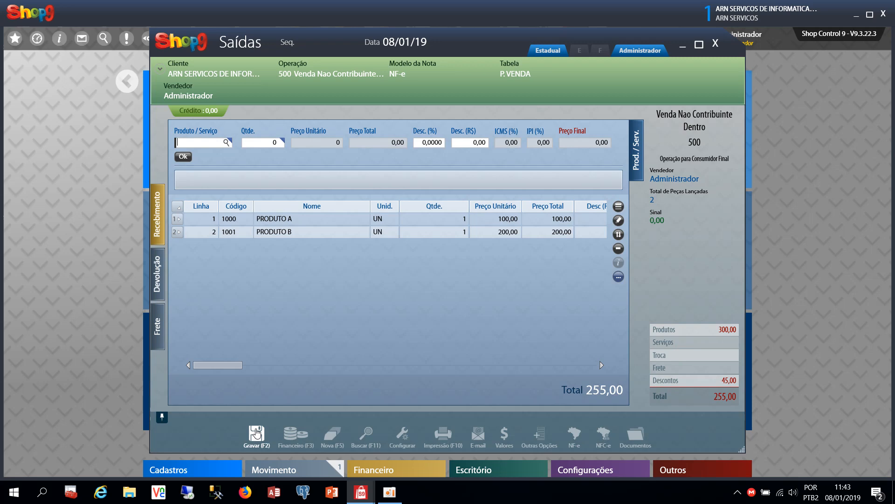
click(256, 431)
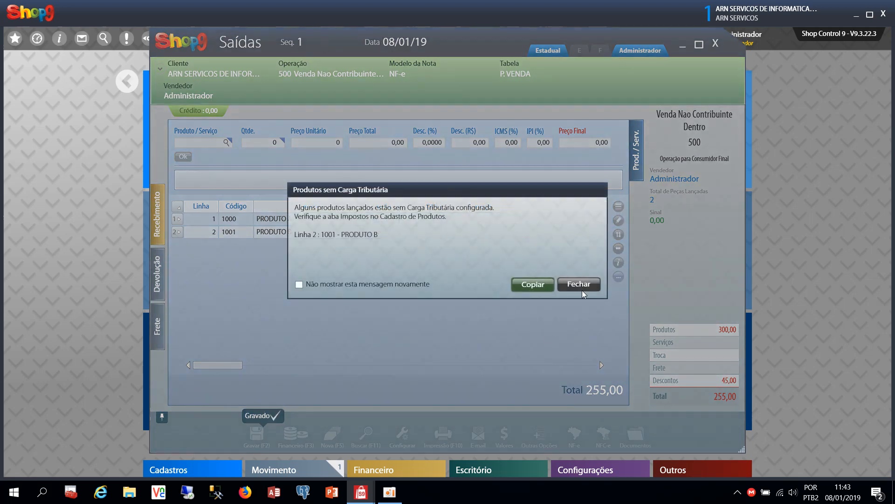
click(580, 286)
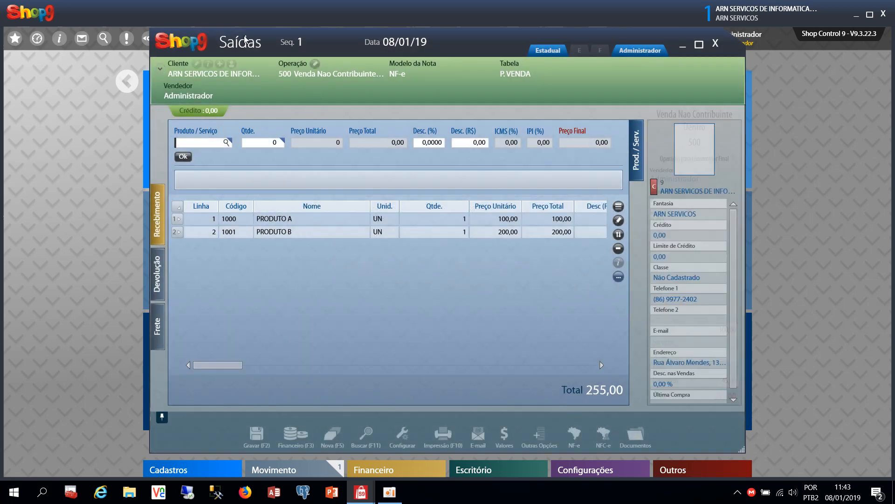
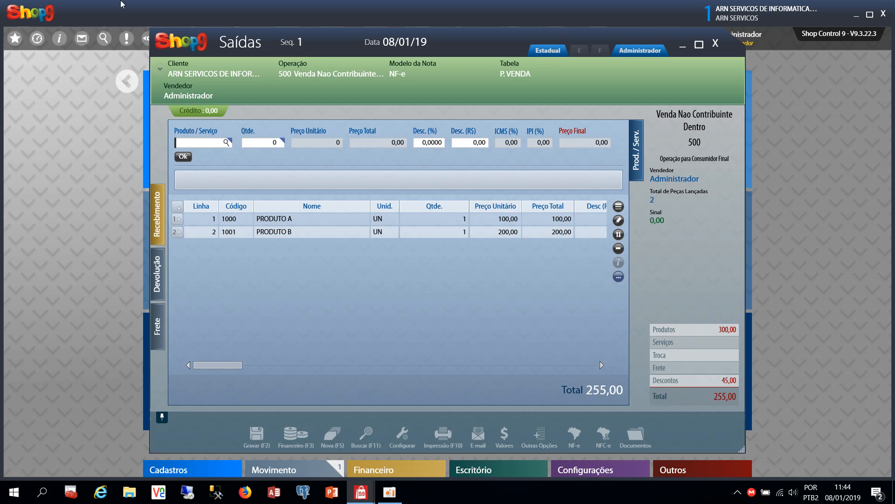
Open the sale's Recebimento panel, look over the cash form and bank account list, then choose Parcelamento
click(159, 223)
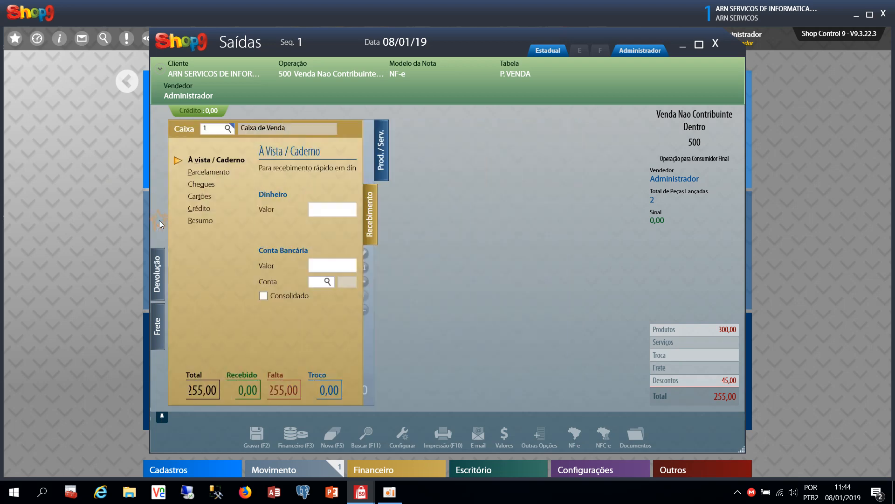
click(155, 155)
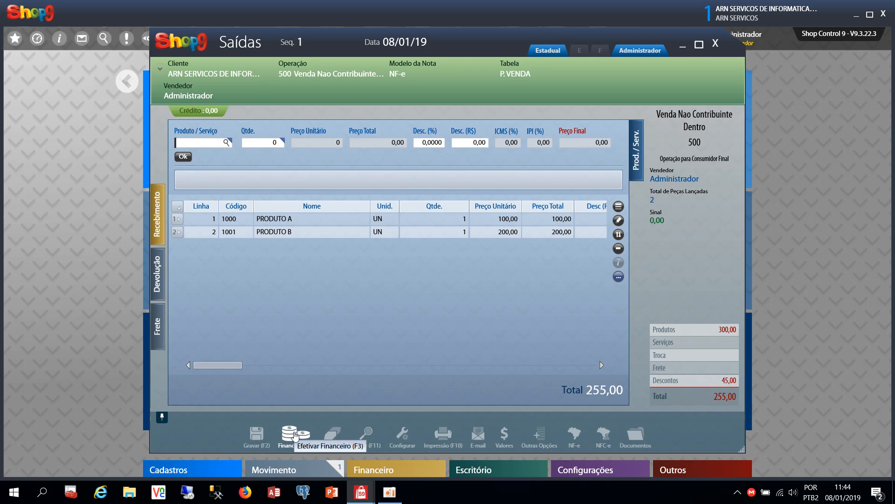
click(295, 436)
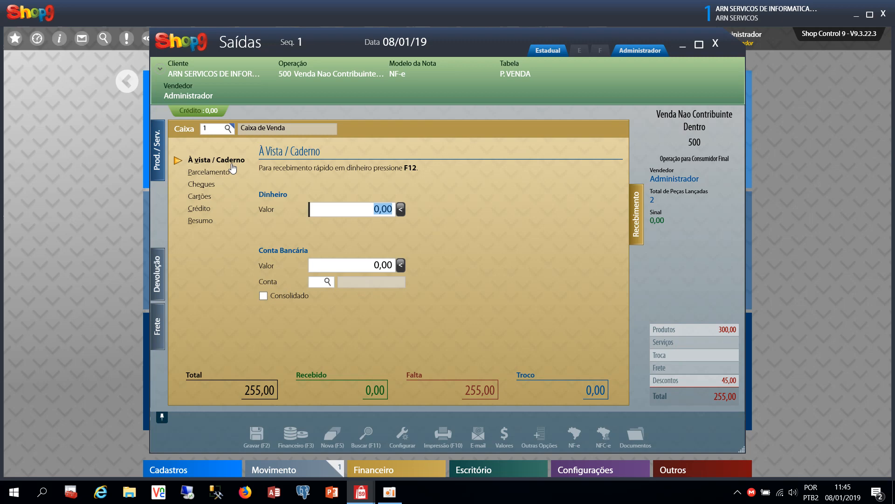
click(223, 172)
double_click(317, 284)
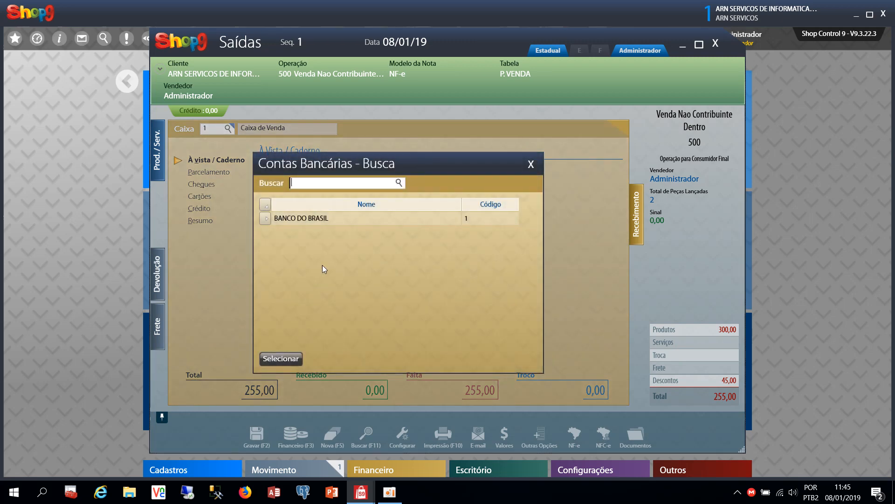
click(530, 164)
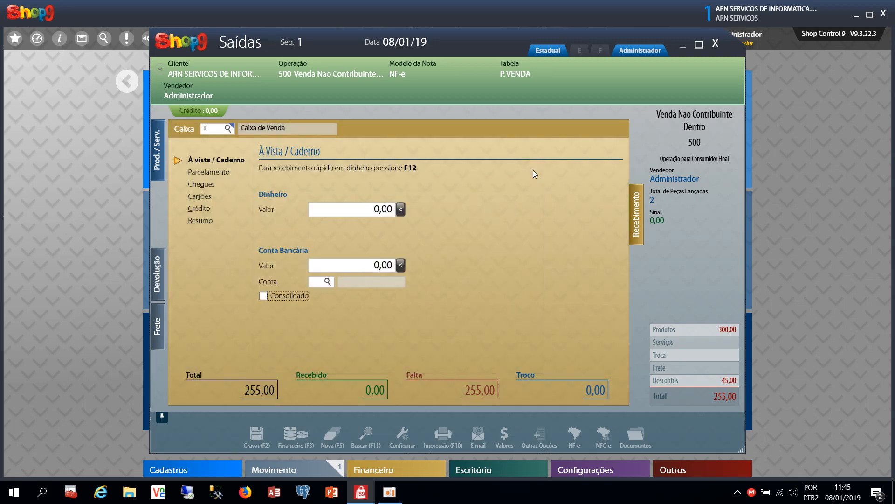
click(202, 172)
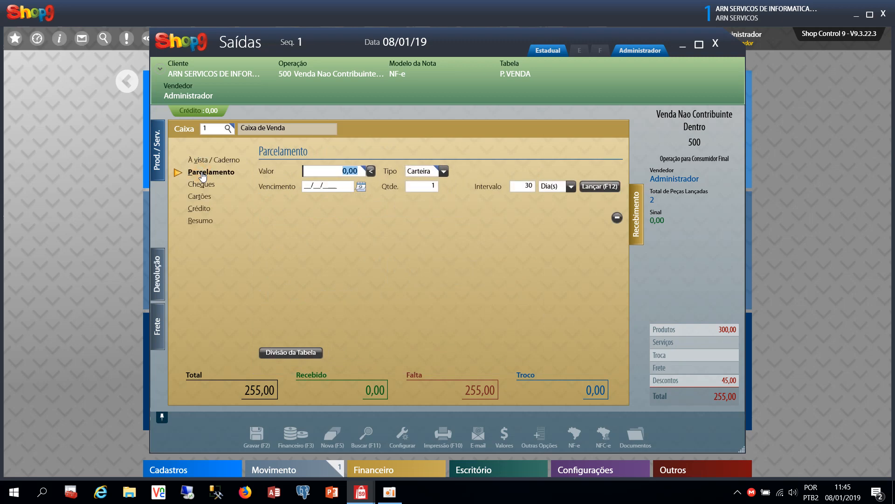
click(440, 172)
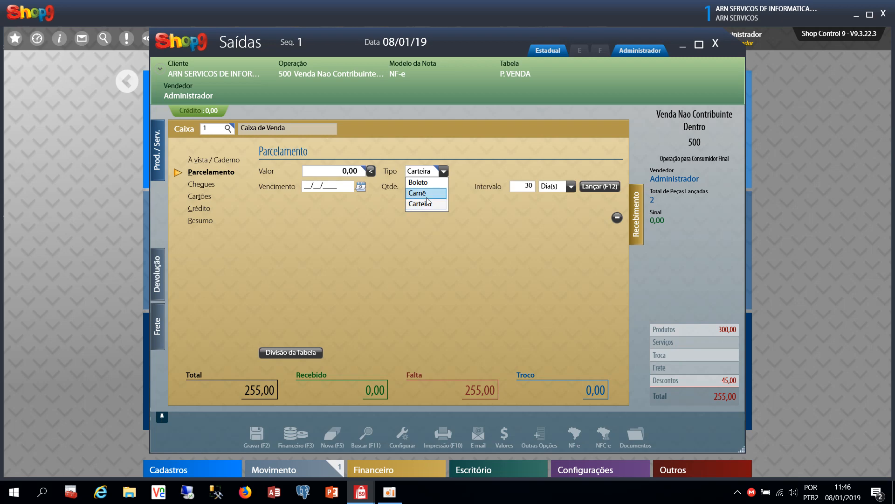
click(427, 197)
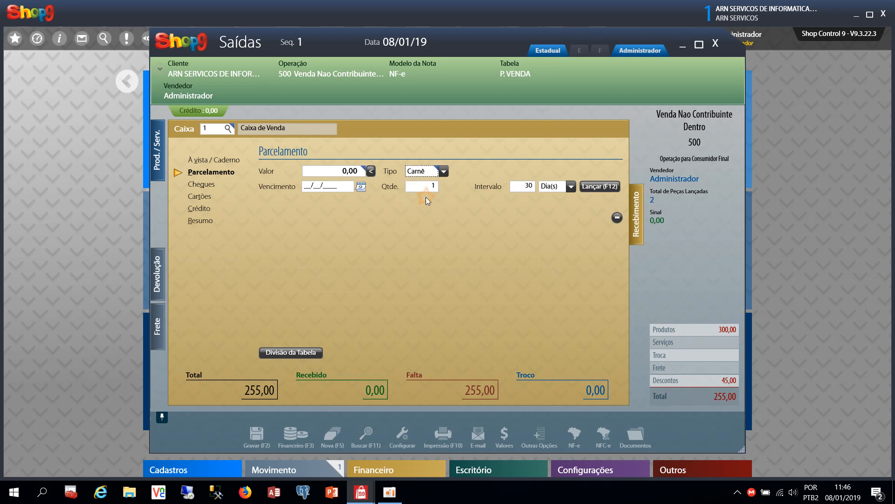
click(431, 174)
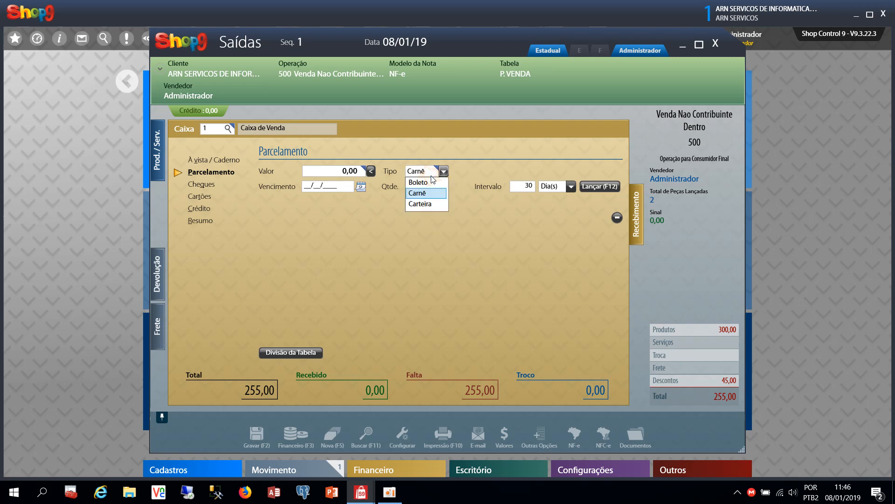
click(425, 205)
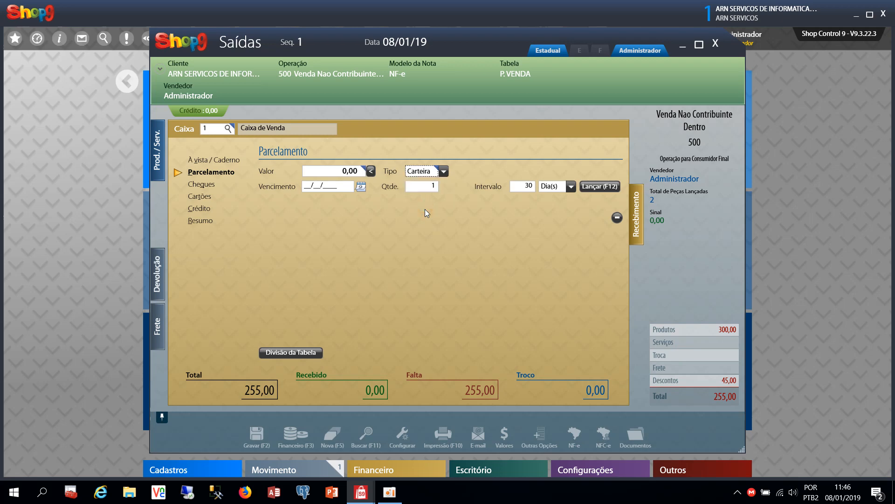
click(438, 432)
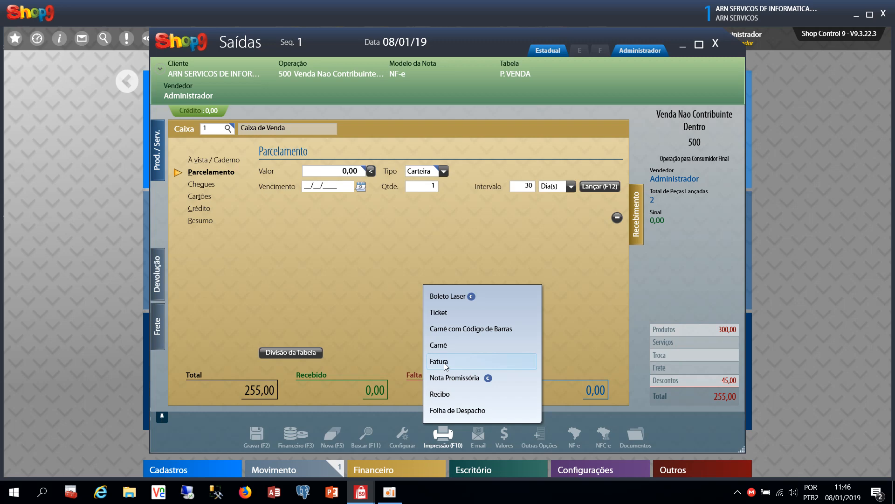
click(561, 283)
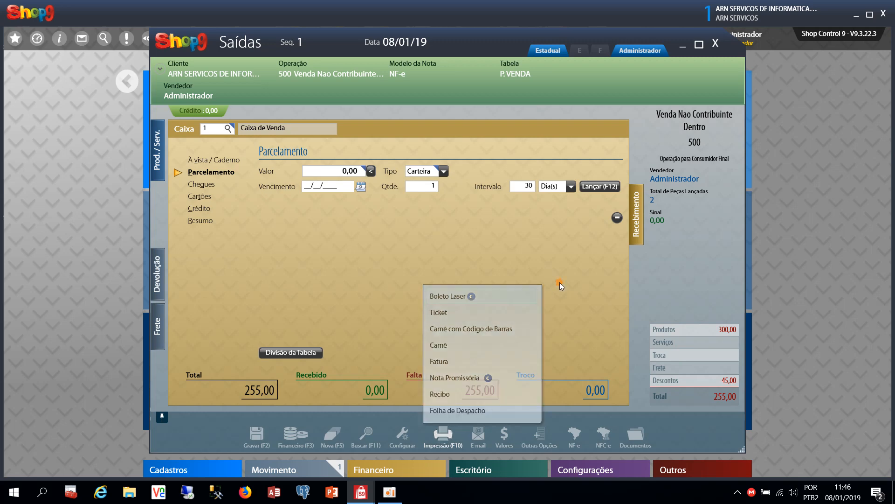
Split 255,00 into 4 installments of 63,75, first due 23/01/2019, 10 days apart
click(344, 172)
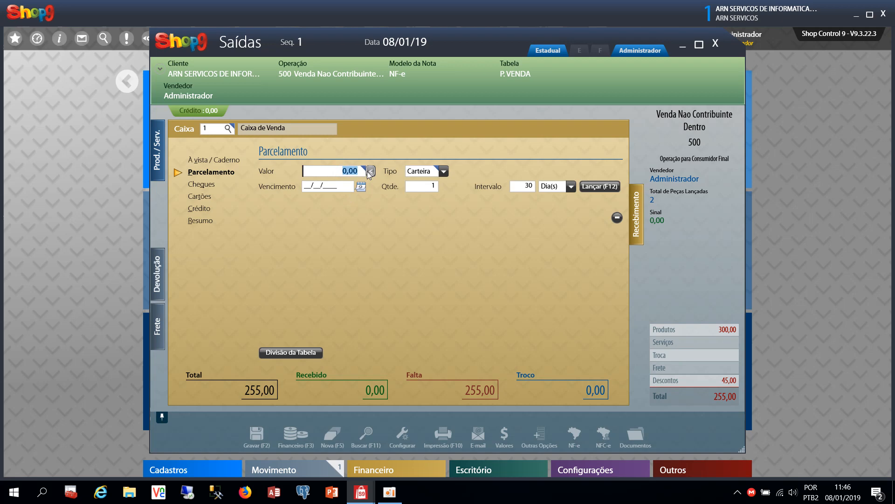
click(370, 172)
key(Tab)
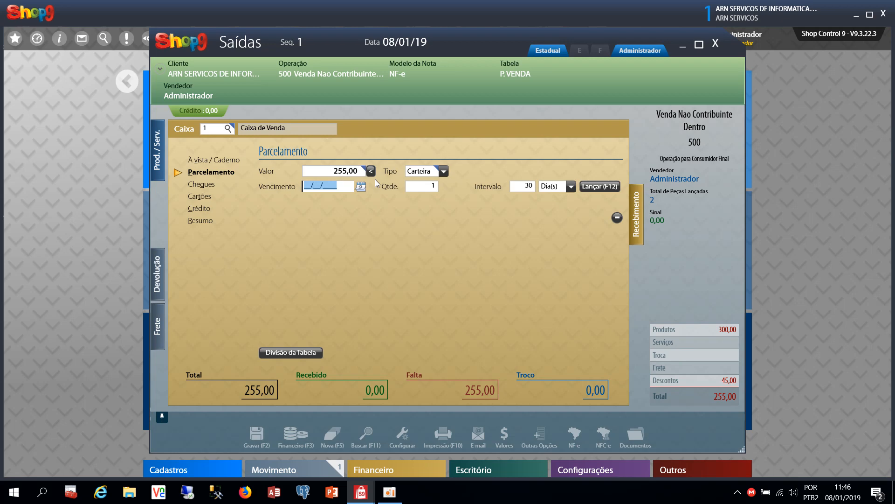
text(15)
key(Tab)
text(4)
key(Tab)
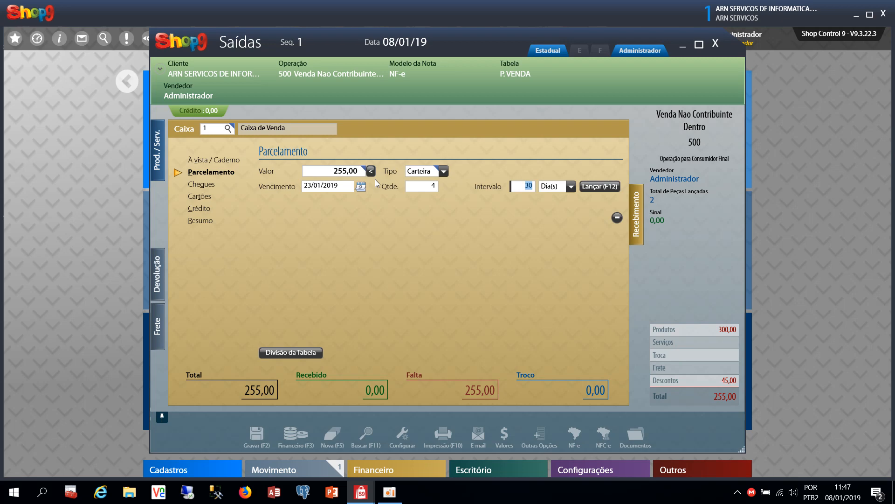
text(10)
click(593, 186)
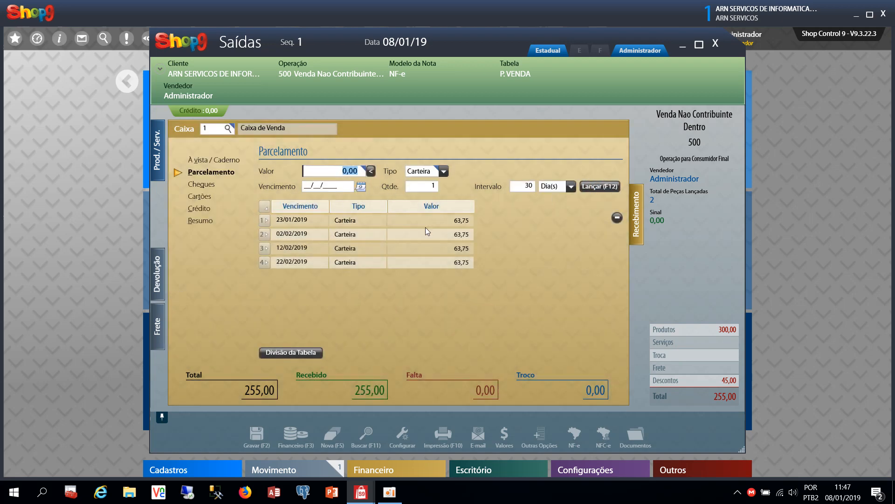
Look through the cash and card payment forms and card type list, then return to the product items
click(220, 163)
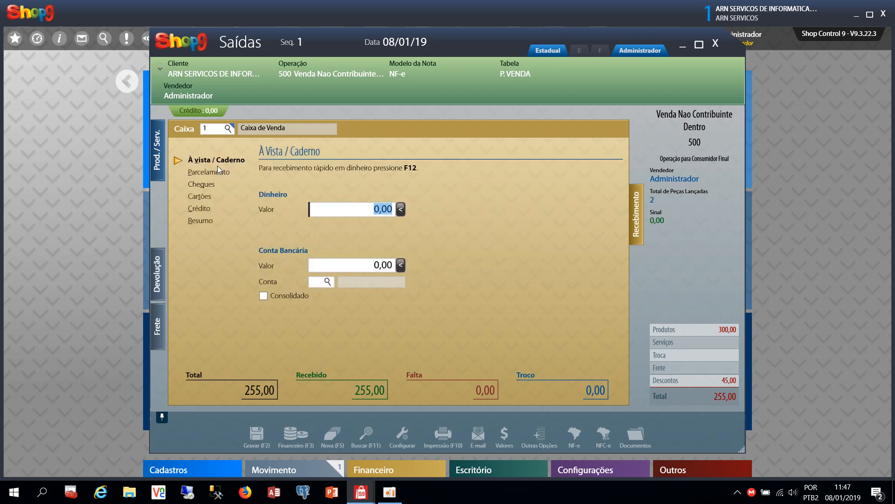
click(200, 197)
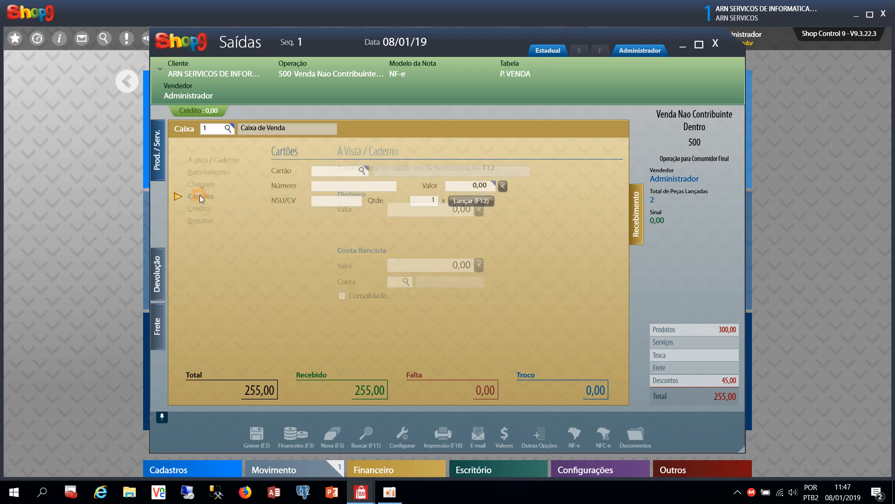
click(349, 171)
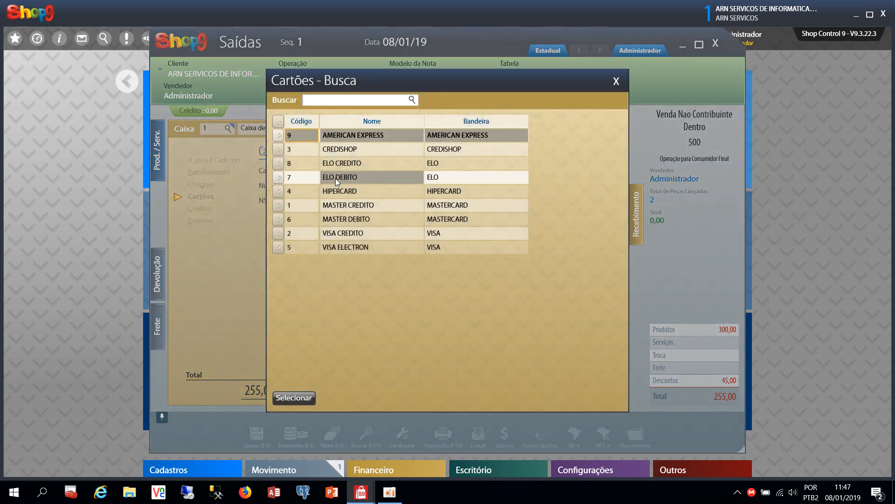
click(337, 180)
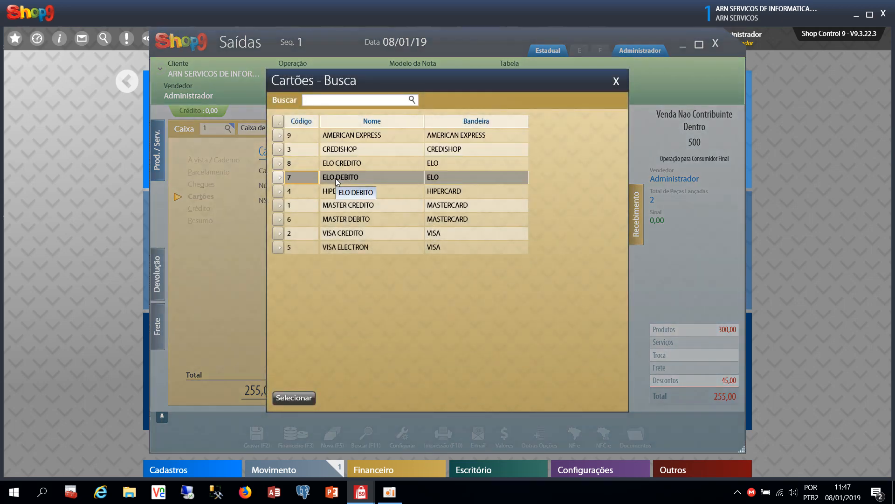
click(616, 82)
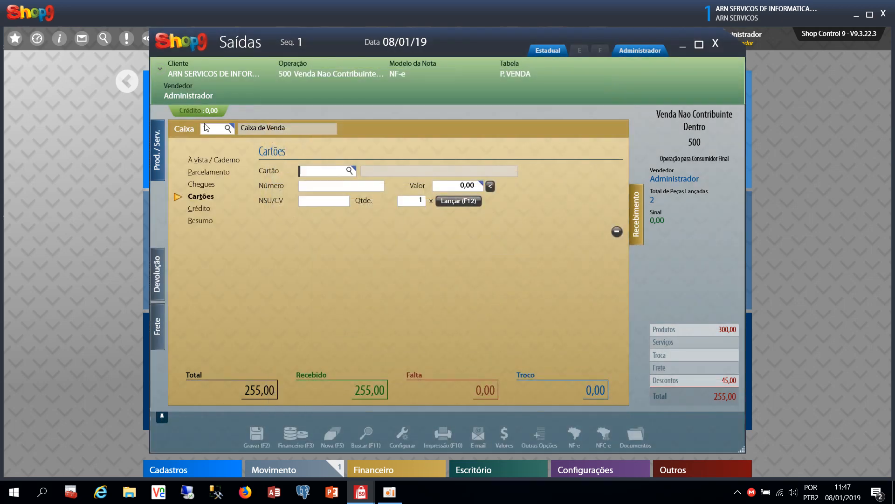
click(158, 148)
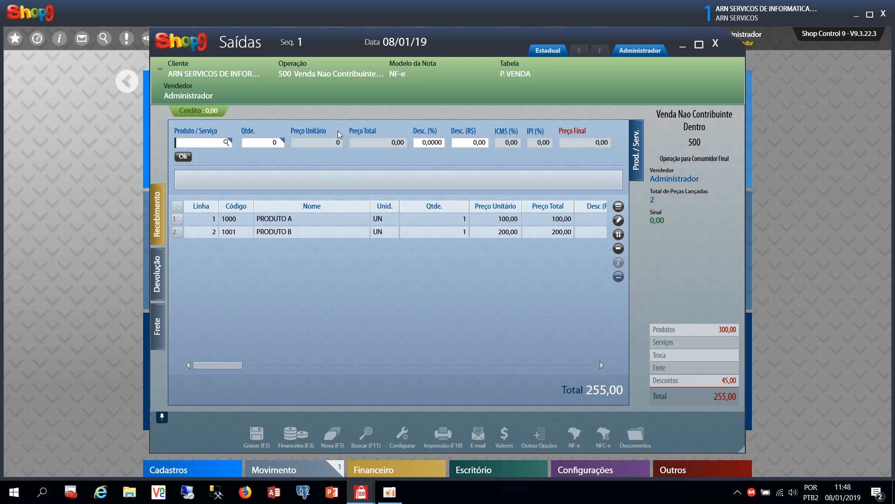
click(289, 433)
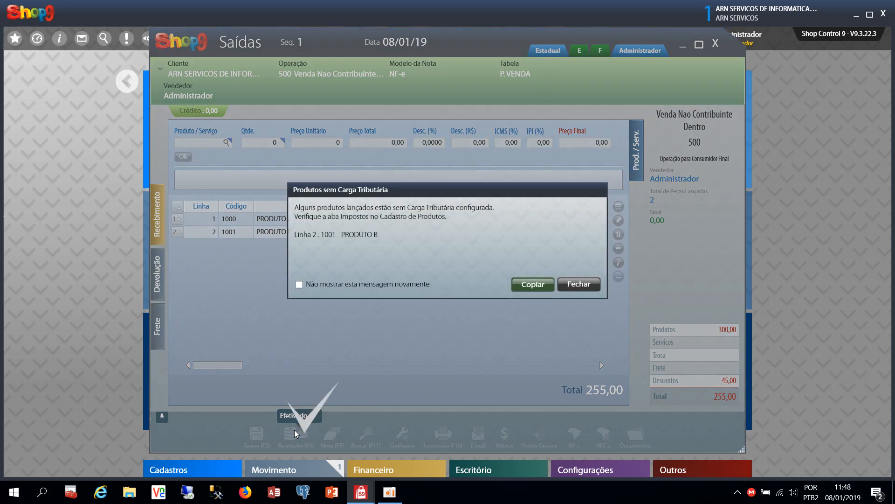
click(588, 285)
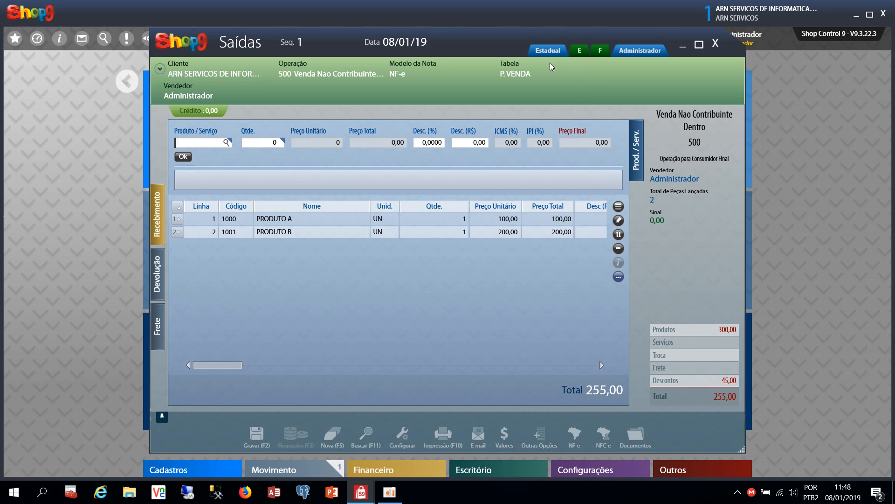
mouse_move(580, 52)
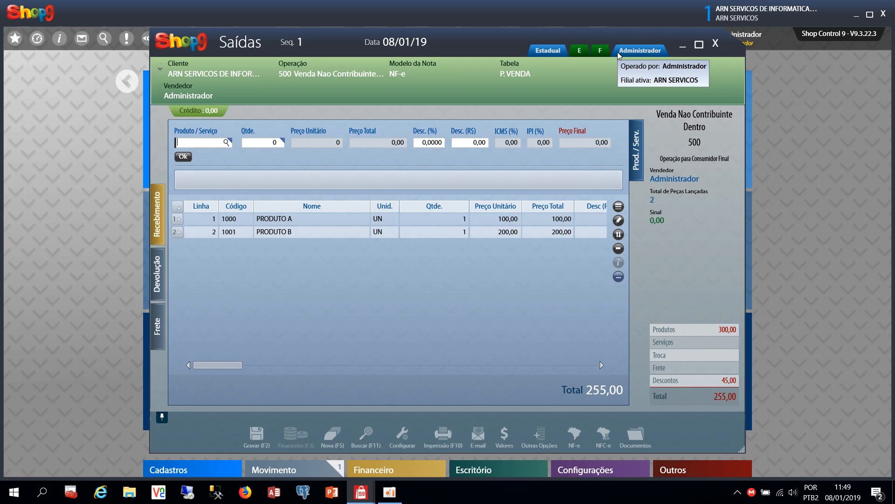
Un-finalize sale 1 with Outras Opções > Desefetivar Saída, confirming with Sim
click(541, 436)
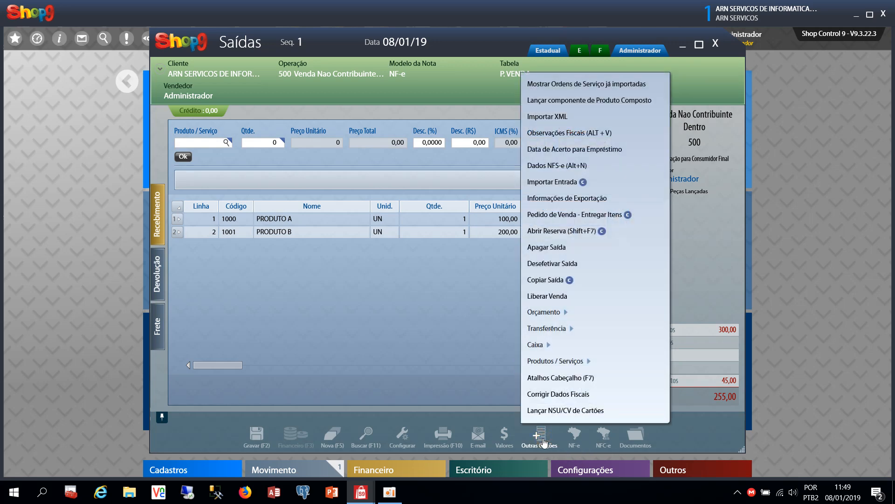
click(564, 264)
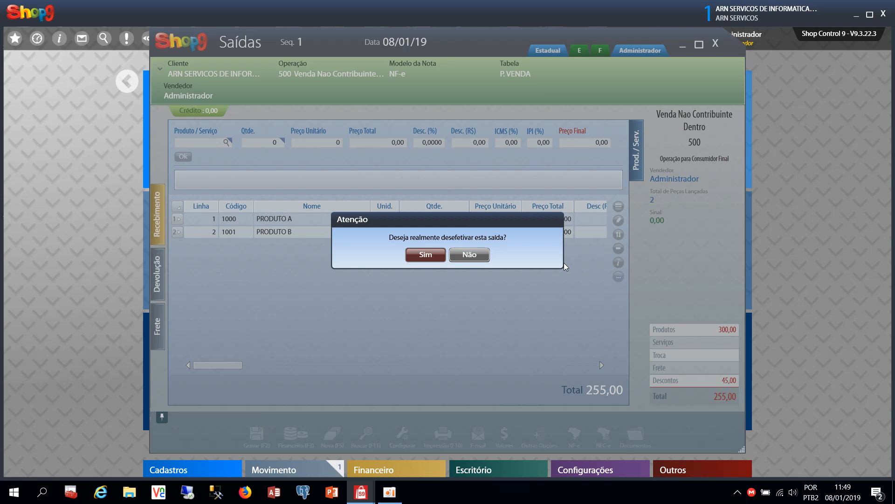
click(418, 257)
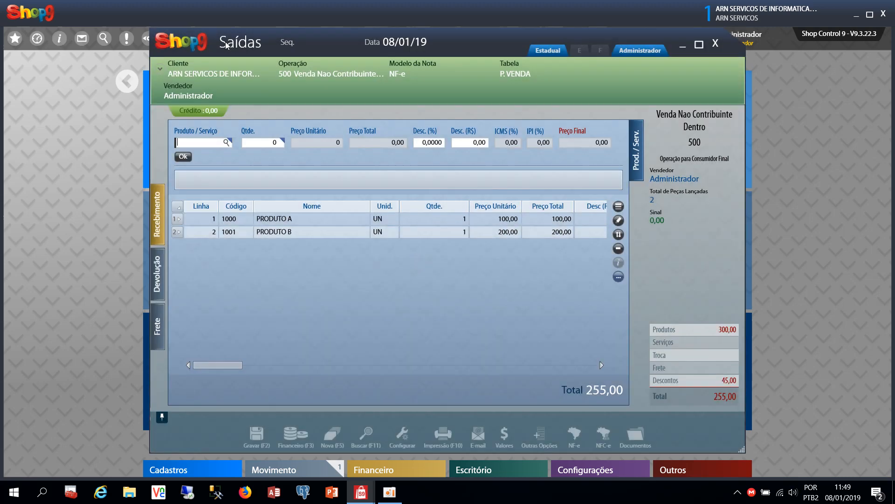
Reload sale 1 by entering 1 in the Seq. field and check its stock status
click(313, 42)
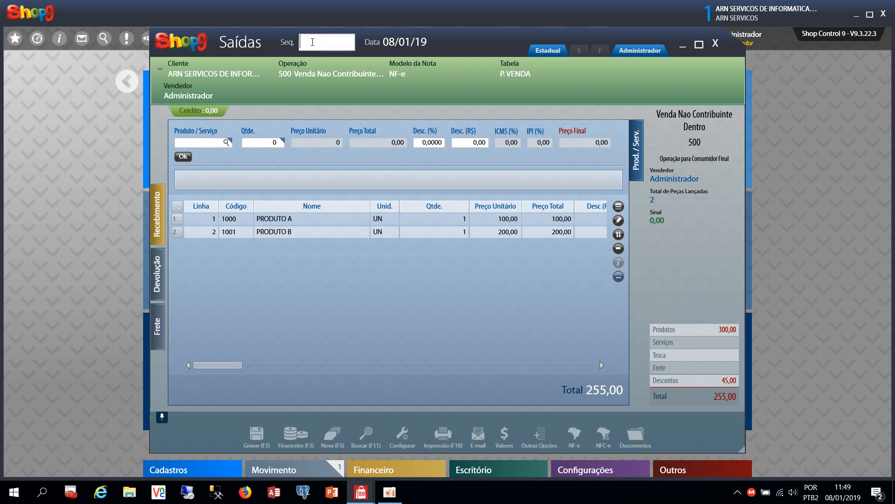
text(1)
key(Return)
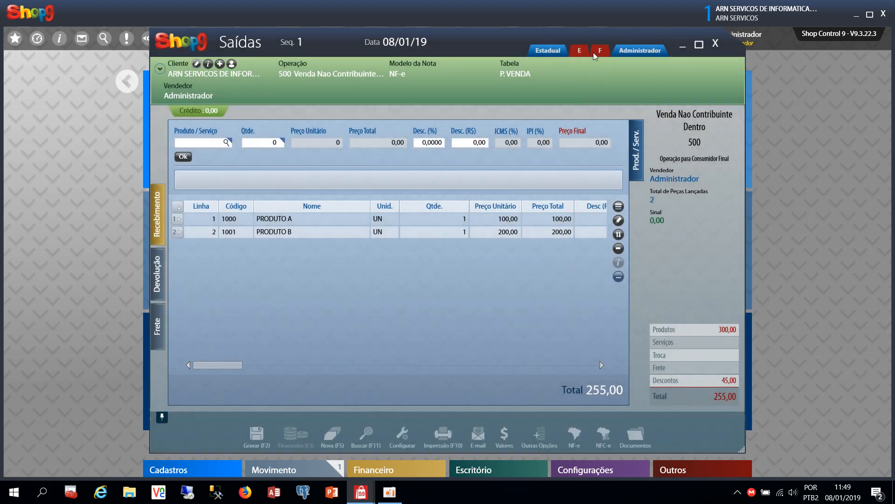
mouse_move(583, 52)
click(575, 436)
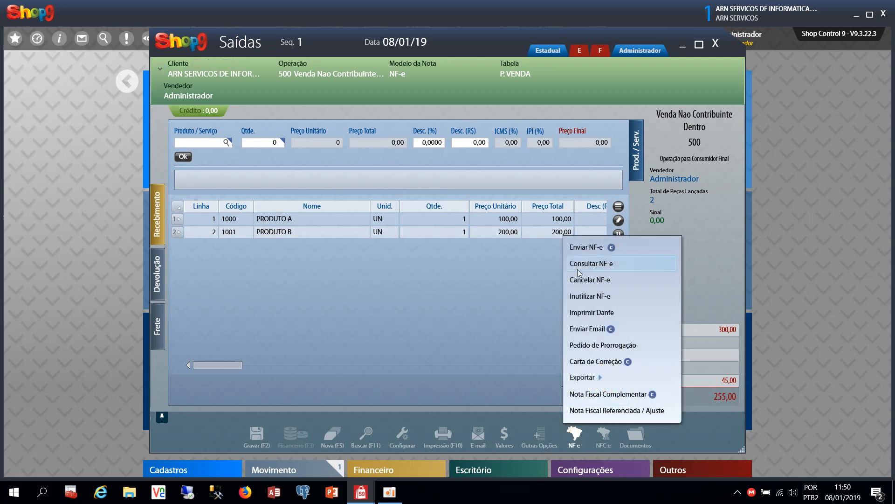
click(470, 284)
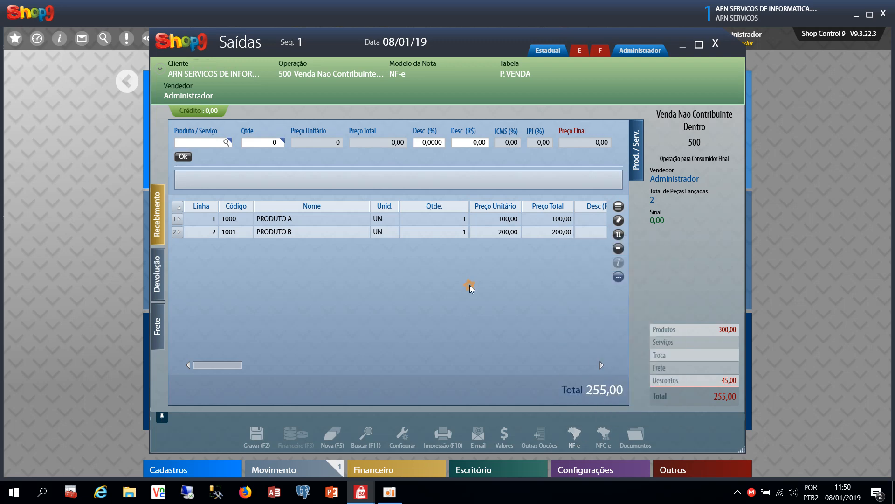
click(604, 436)
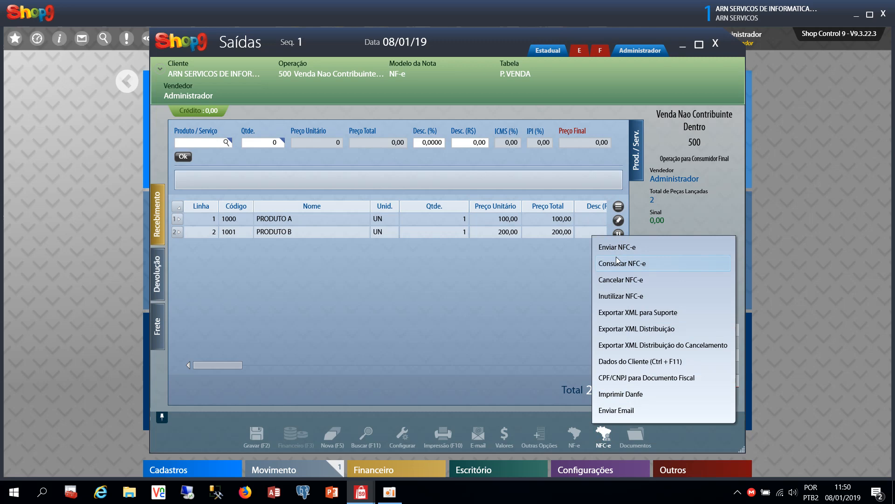
click(455, 438)
click(454, 439)
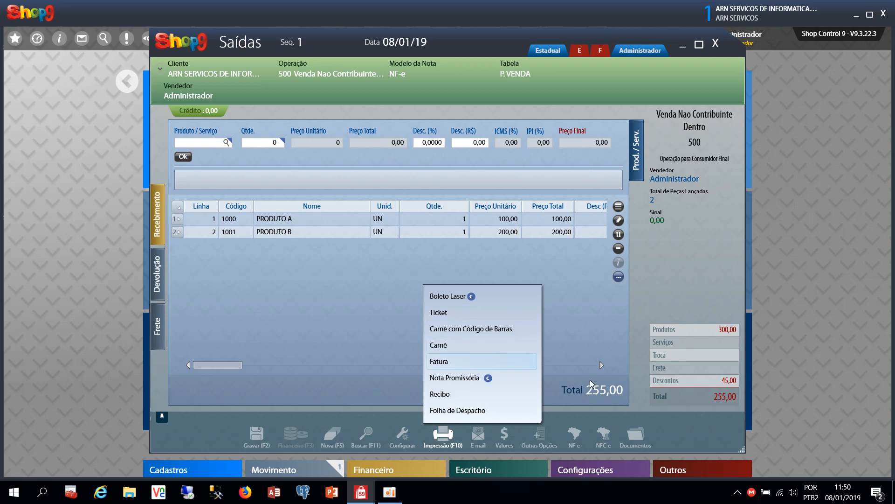
click(348, 385)
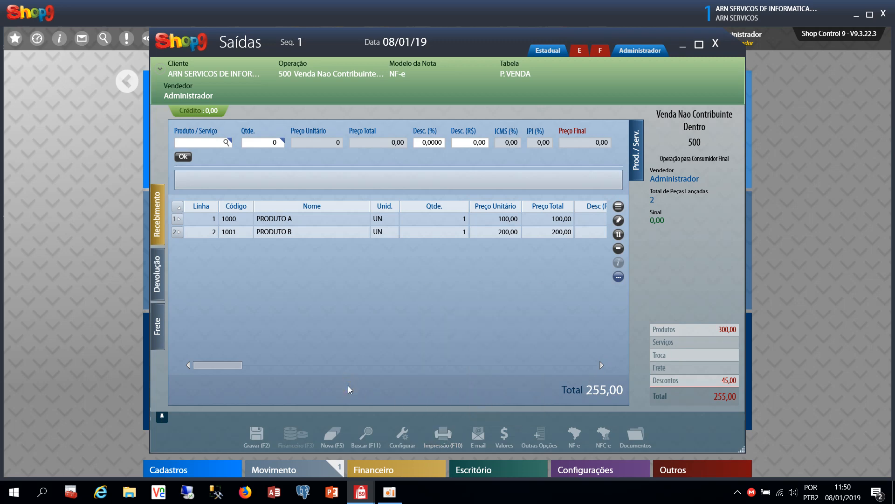
click(368, 434)
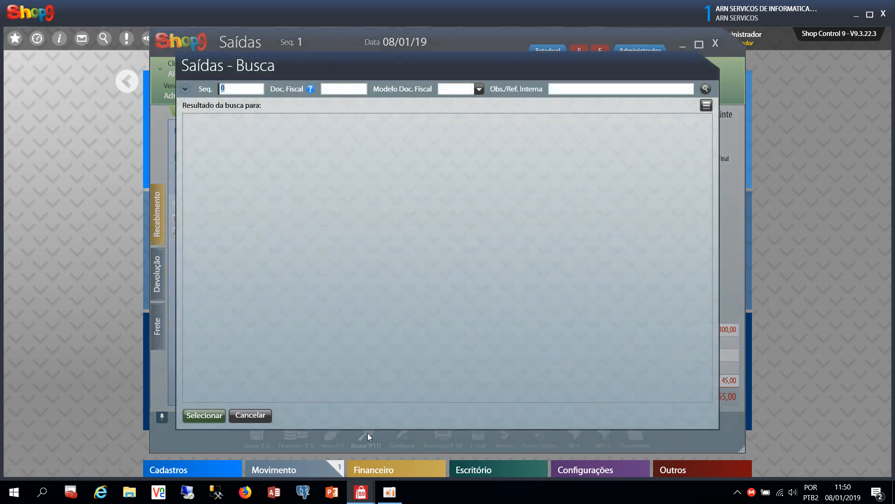
click(190, 91)
click(189, 91)
click(190, 90)
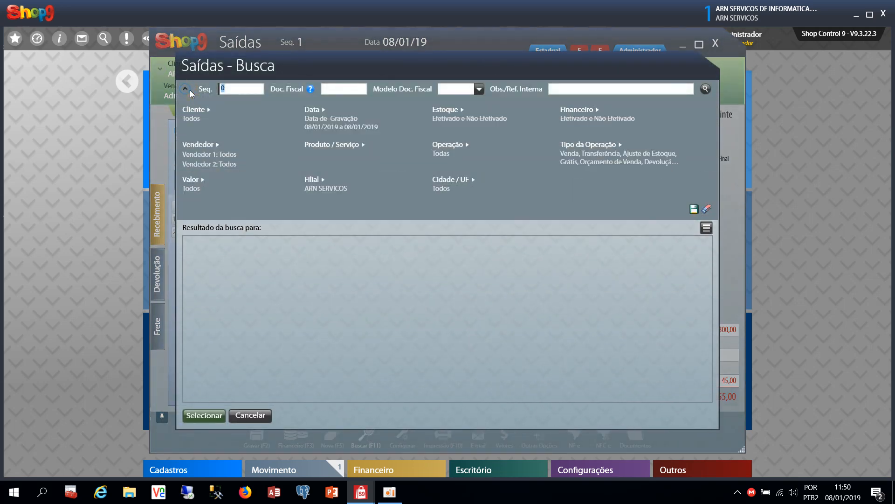
click(189, 90)
click(189, 90)
click(250, 415)
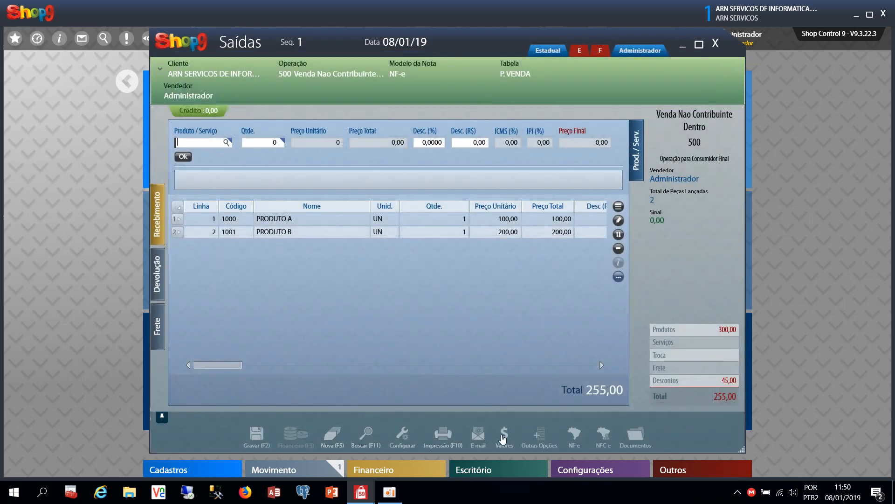
Review the sale's 15% discount of 45,00 under Valores > Desconto, then open the payment details
click(536, 434)
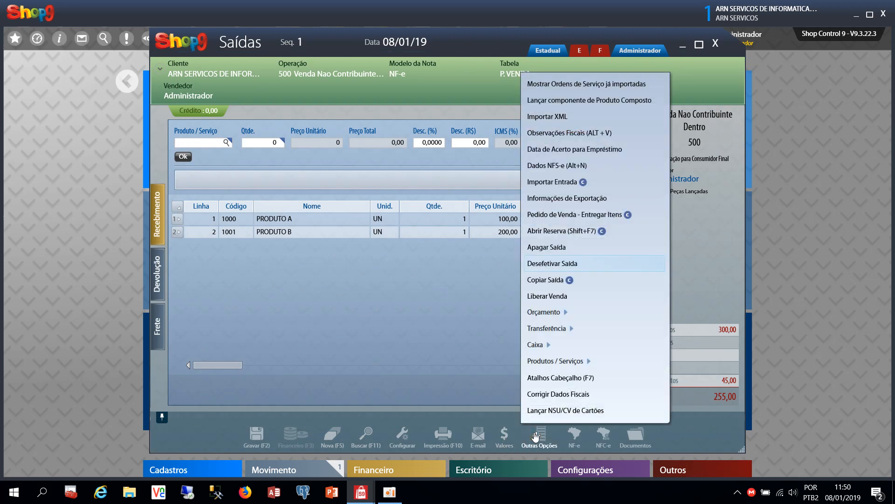
click(508, 429)
click(507, 430)
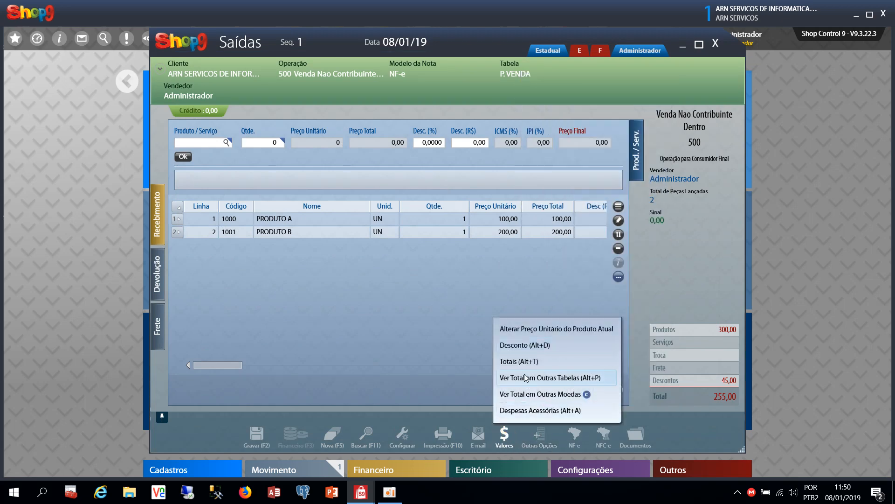
click(520, 345)
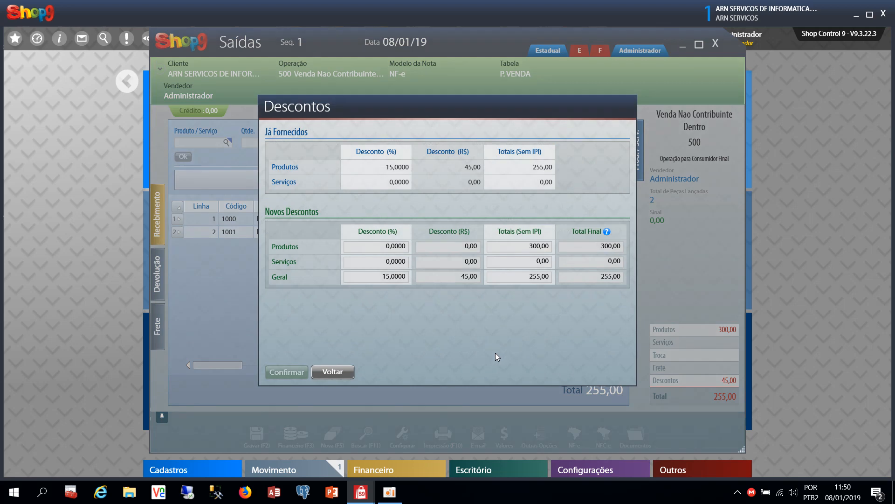
click(332, 372)
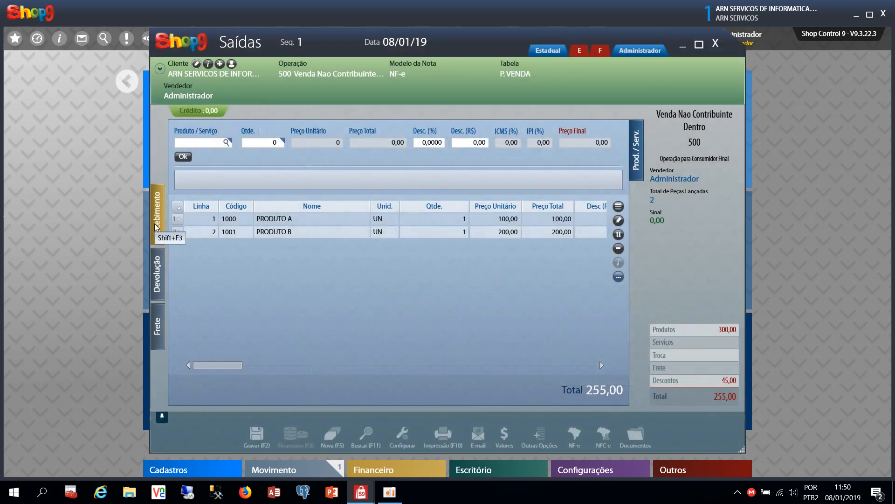
click(158, 220)
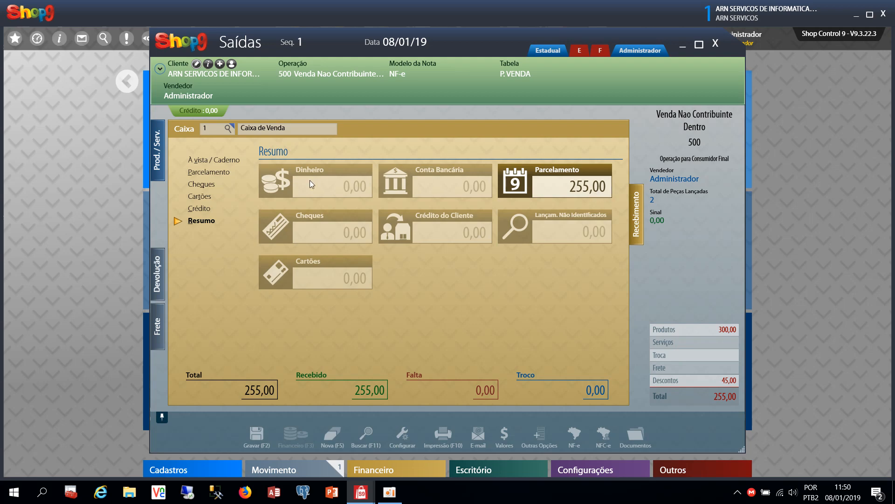
Check the four 63,75 Carteira installments, then start a new blank sale for CLIENTE BALCAO
click(223, 173)
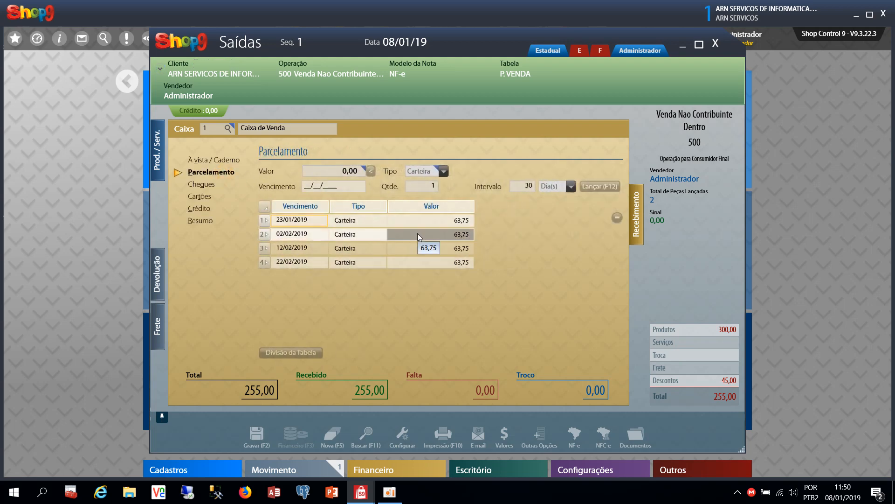
click(335, 434)
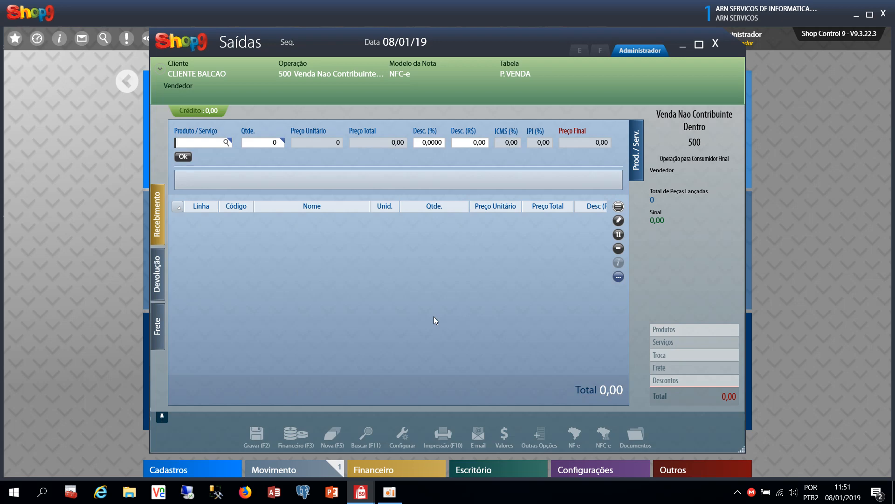
click(392, 494)
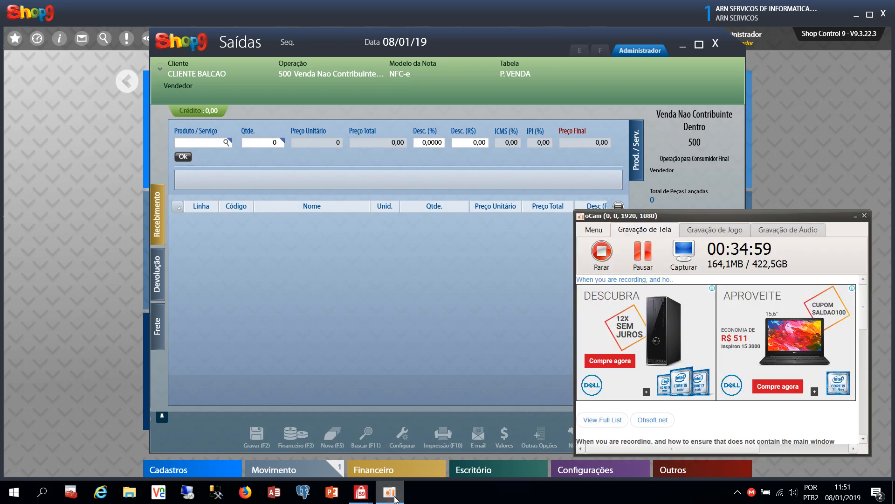